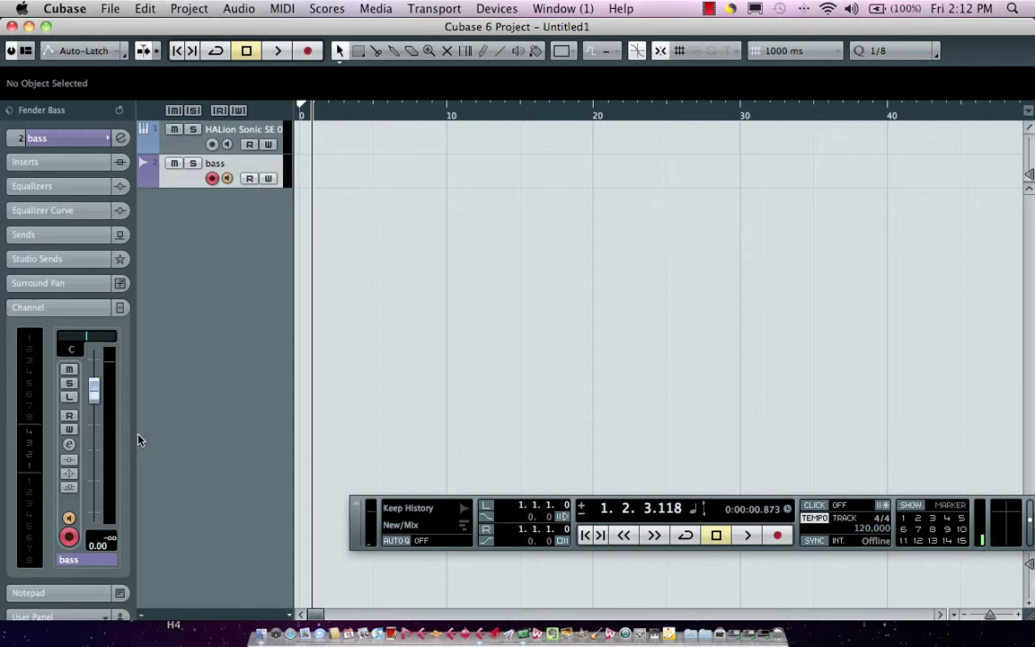
# Step: Enable the EQ bands and boost the bass around 110 Hz and the highs around 7 kHz
pyautogui.click(68, 445)
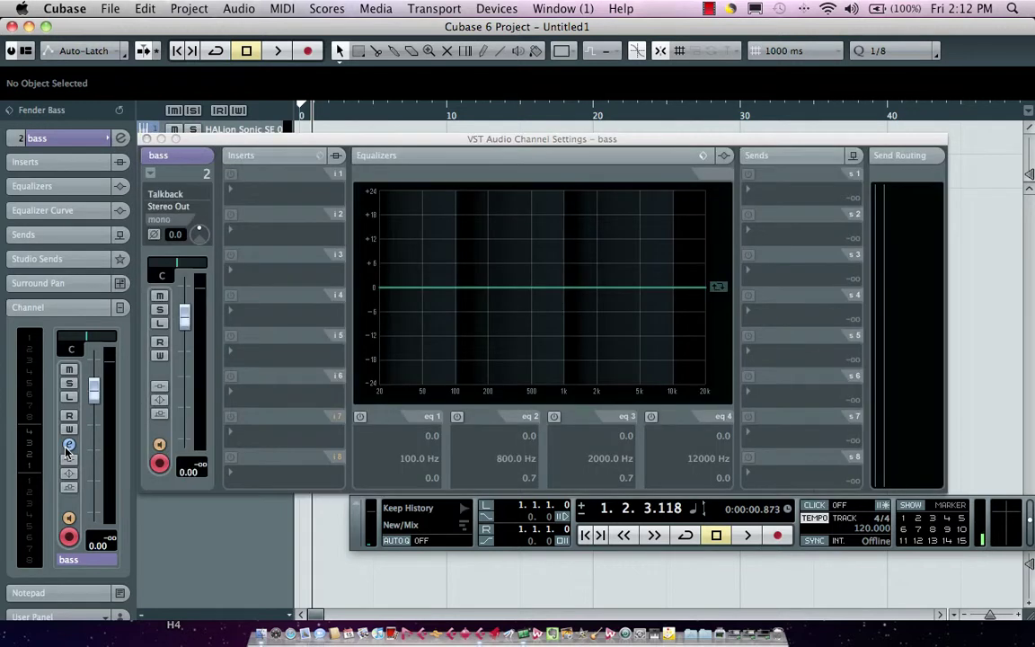
pyautogui.click(465, 279)
pyautogui.moveTo(465, 277); pyautogui.dragTo(459, 244)
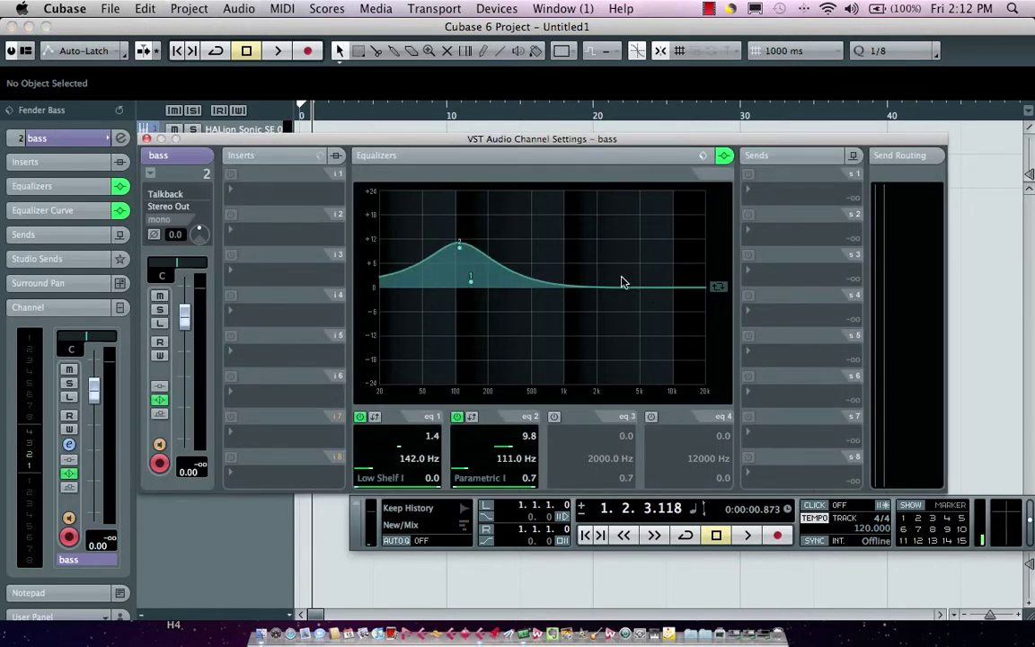
pyautogui.moveTo(612, 286); pyautogui.dragTo(661, 246)
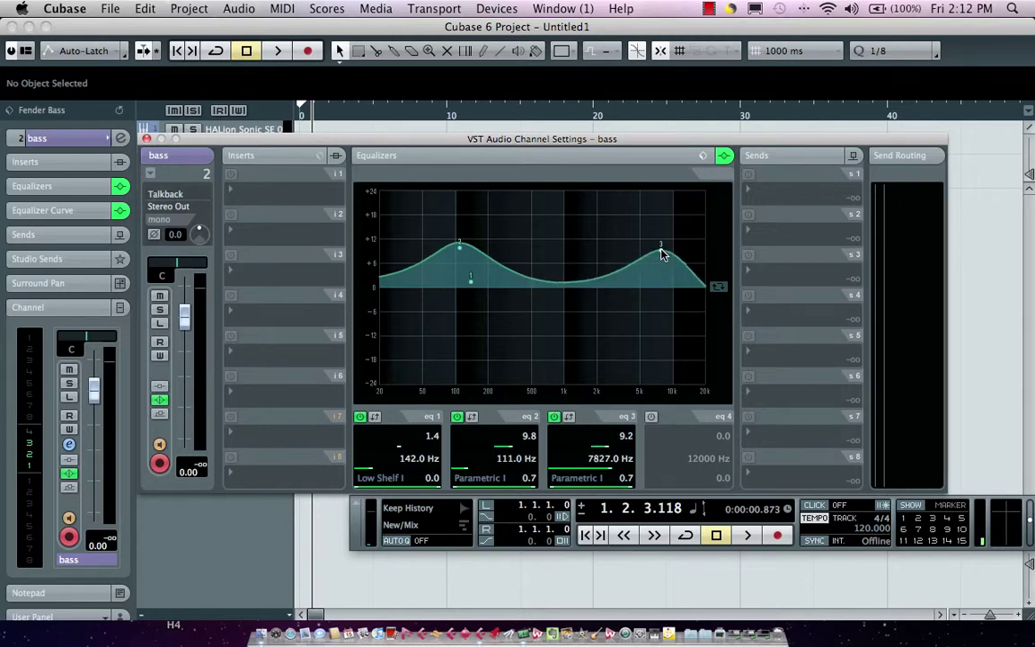
# Step: Insert a Compressor in the first slot and lower its threshold to -22.7
pyautogui.click(292, 187)
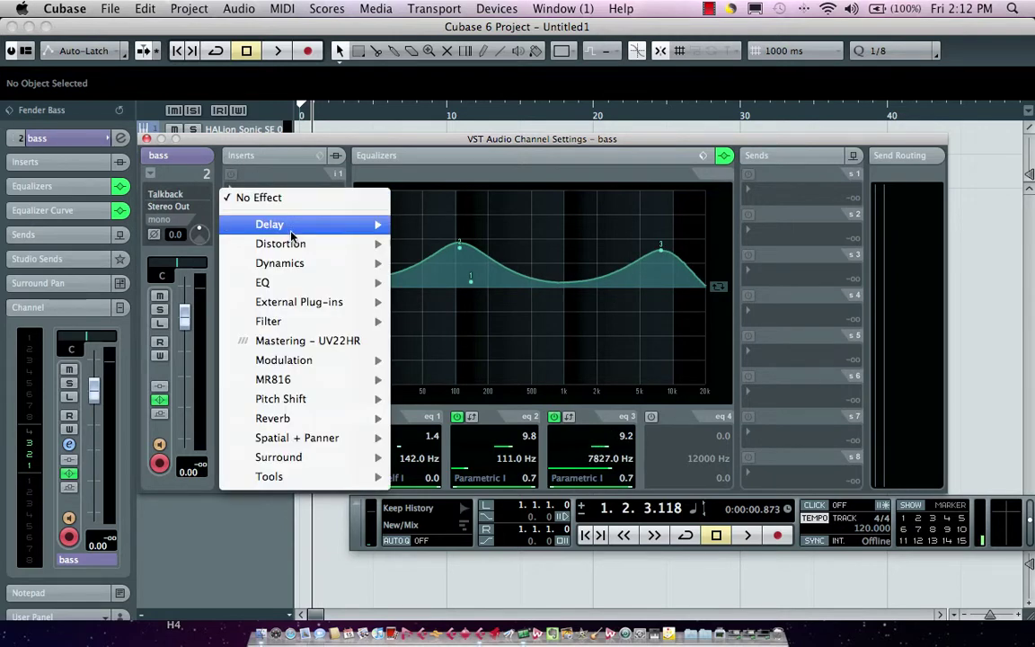
pyautogui.moveTo(298, 262)
pyautogui.click(443, 263)
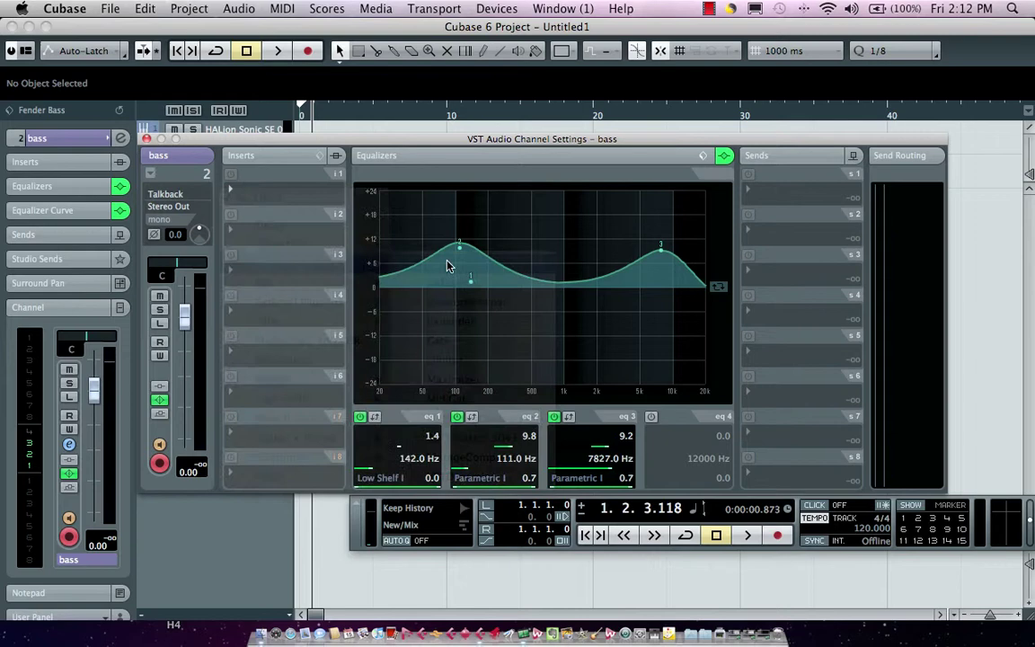
pyautogui.moveTo(554, 235); pyautogui.dragTo(550, 237)
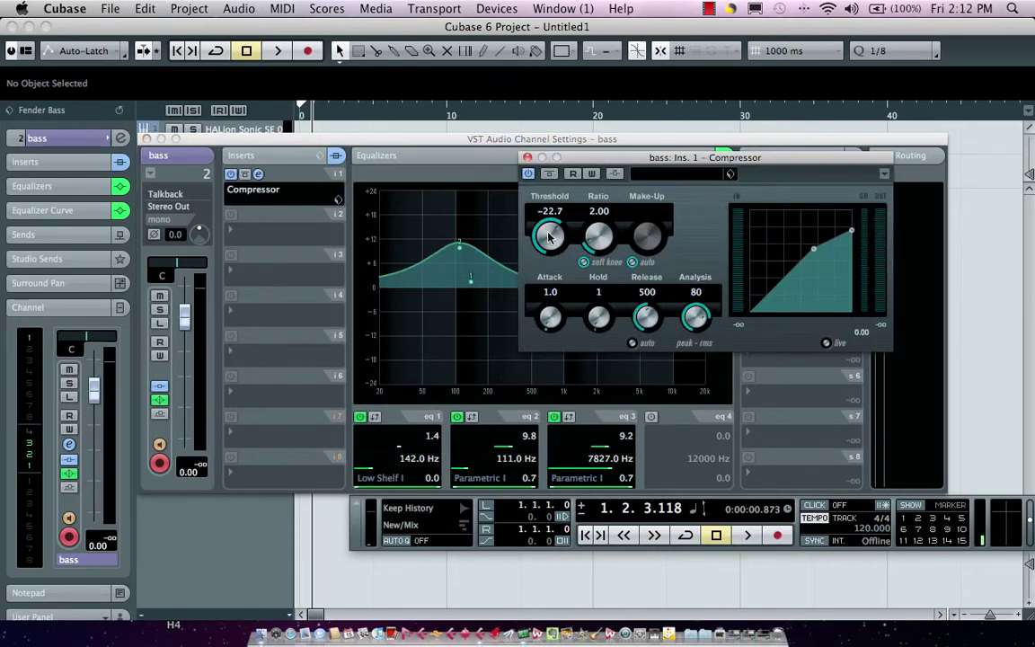
# Step: Put EnvelopeShaper in the second insert slot and close its window
pyautogui.click(280, 226)
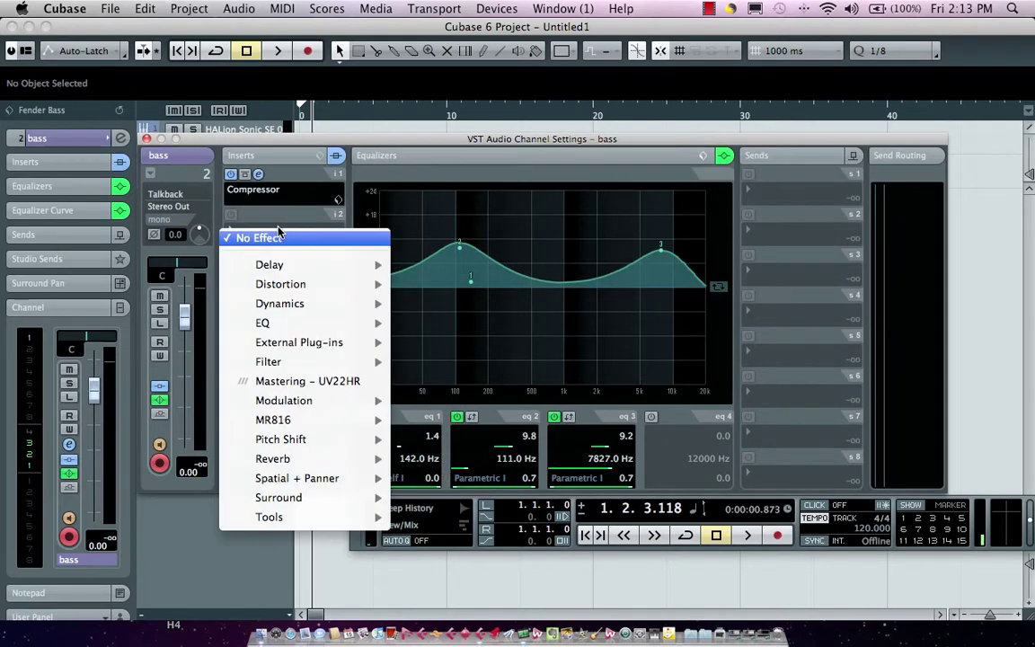
pyautogui.moveTo(273, 329)
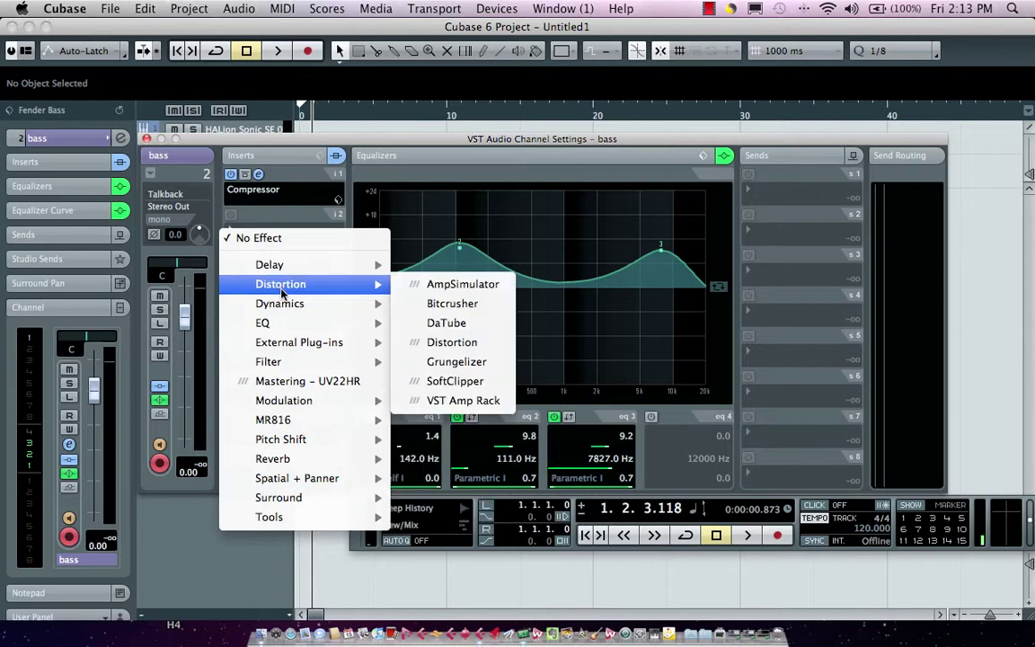
pyautogui.moveTo(289, 305)
pyautogui.click(463, 342)
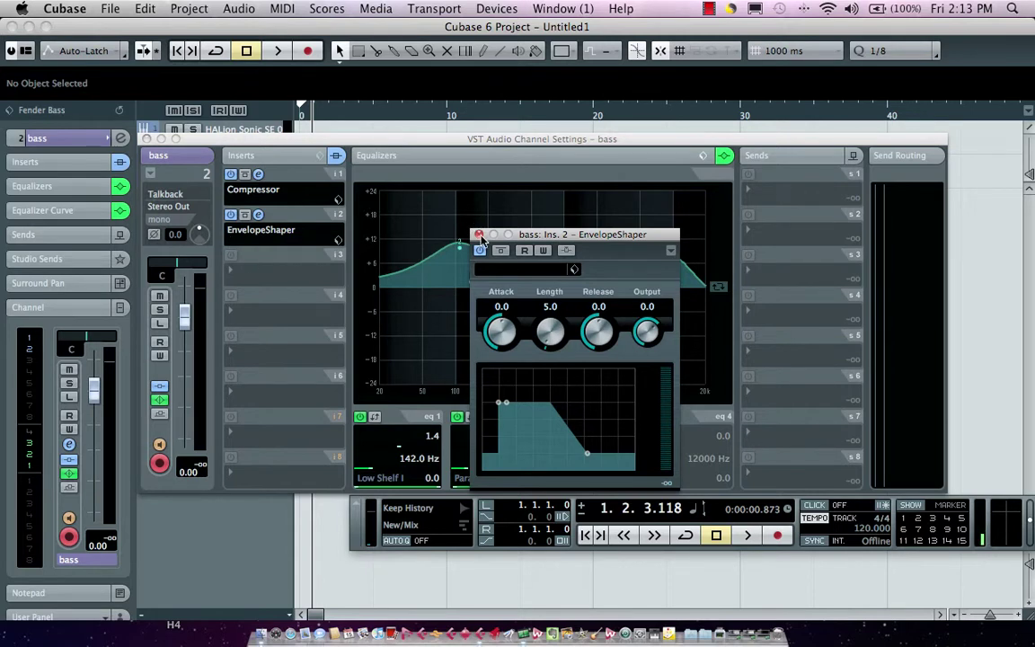
pyautogui.press('super+w')
# Step: Lower the bass channel volume to -2.56 dB and close the channel settings
pyautogui.click(151, 230)
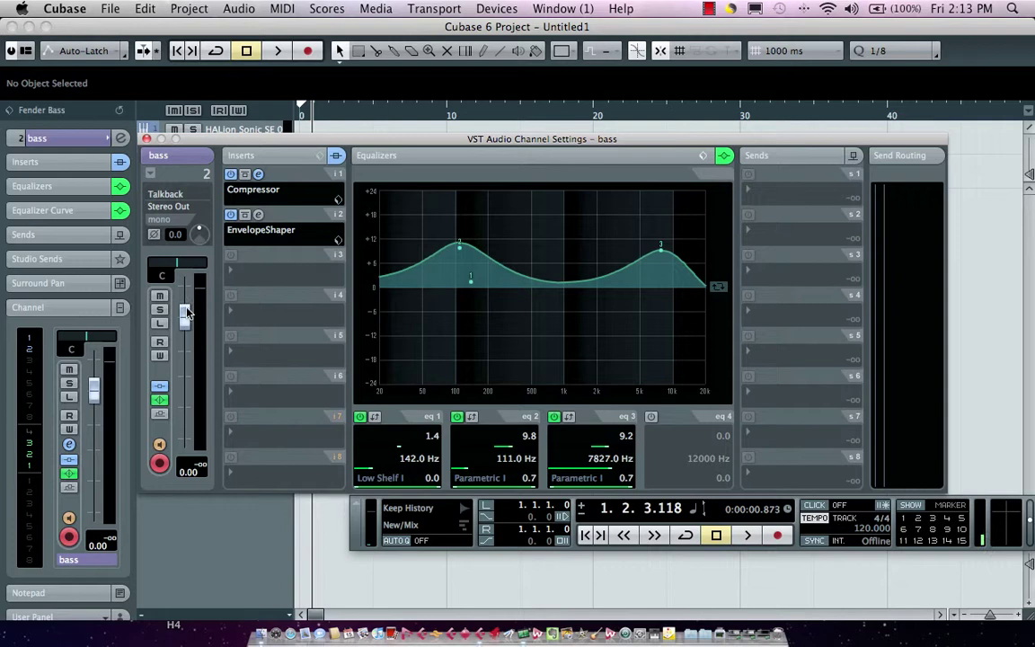
pyautogui.moveTo(185, 315); pyautogui.dragTo(200, 330)
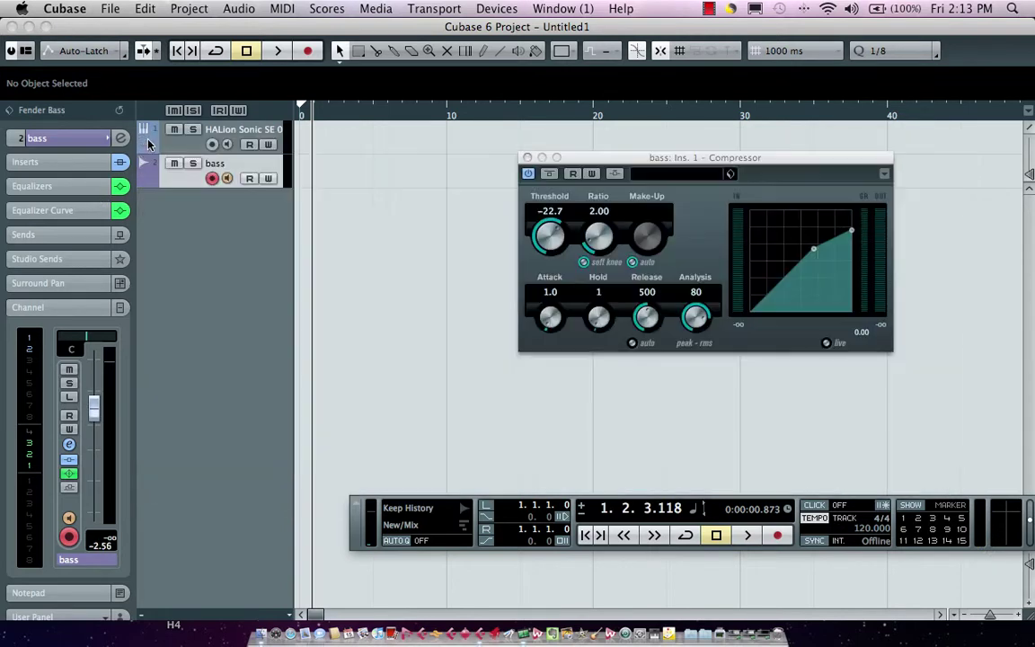
pyautogui.click(147, 138)
# Step: Start saving the bass track as a track preset named 'Studio Bass'
pyautogui.click(529, 159)
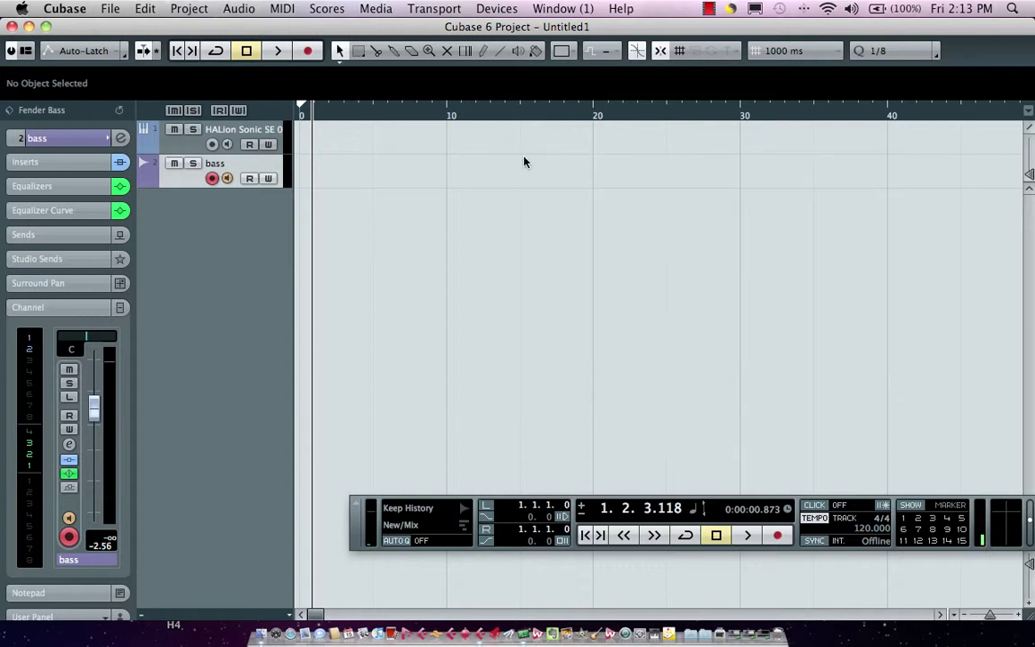
pyautogui.rightClick(178, 166)
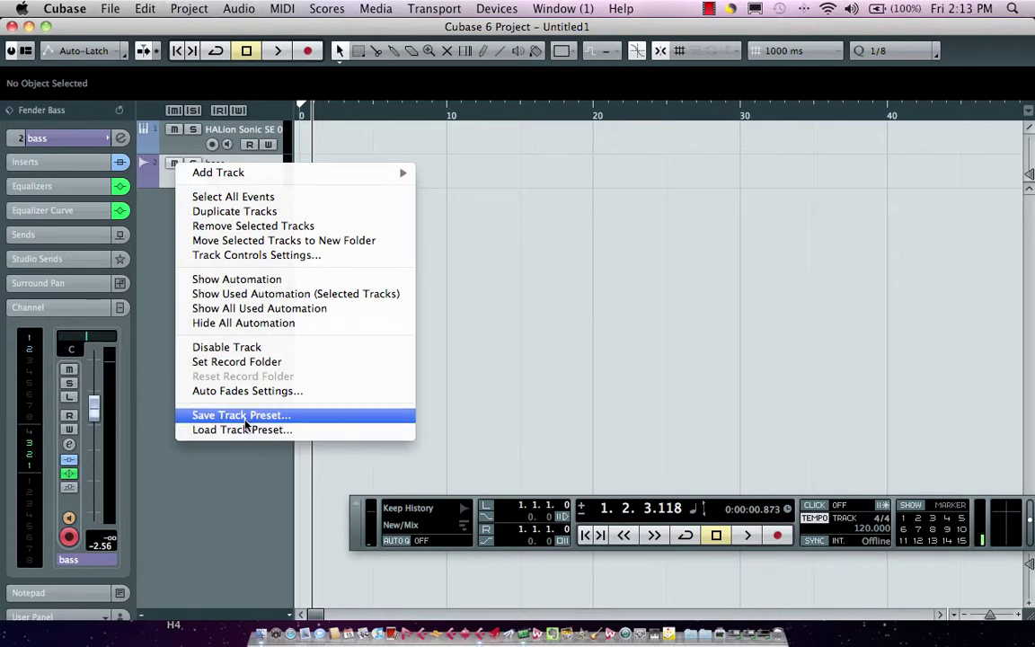
pyautogui.click(247, 418)
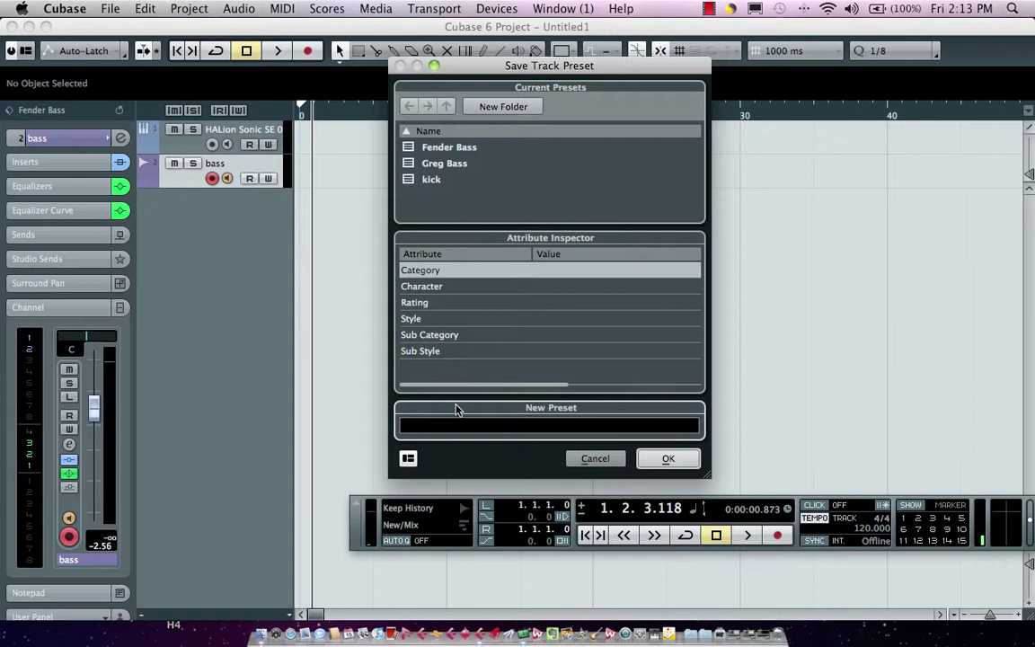
pyautogui.click(408, 459)
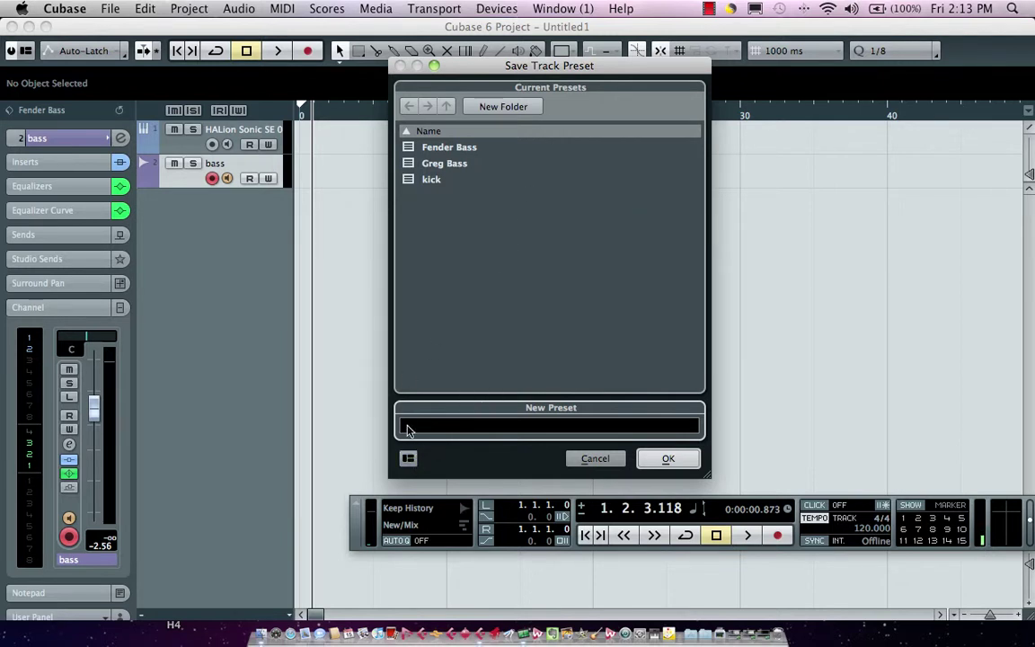
pyautogui.click(409, 458)
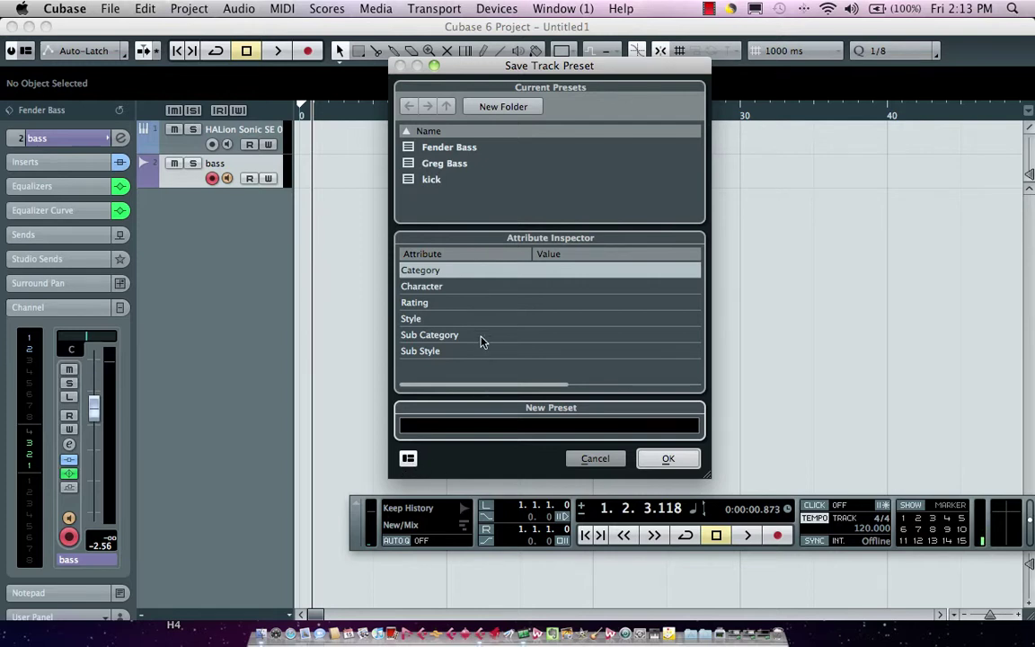
pyautogui.click(481, 428)
pyautogui.write('S')
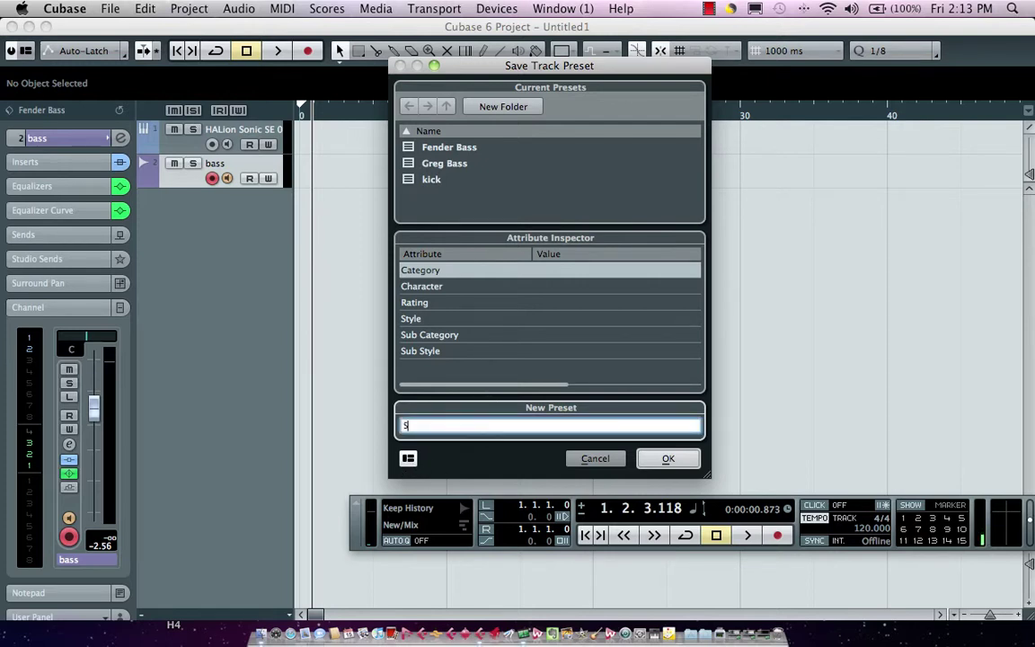
pyautogui.write('tudio Bass')
# Step: Tag the preset with sub category E. Bass, Pop style and a five-star rating
pyautogui.click(578, 341)
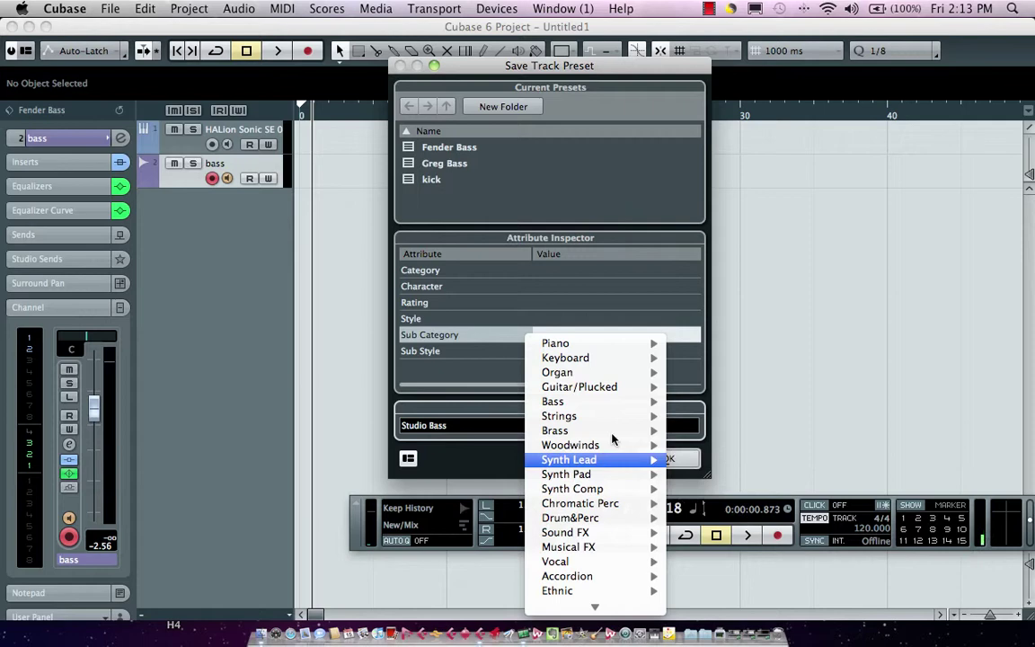
pyautogui.moveTo(619, 401)
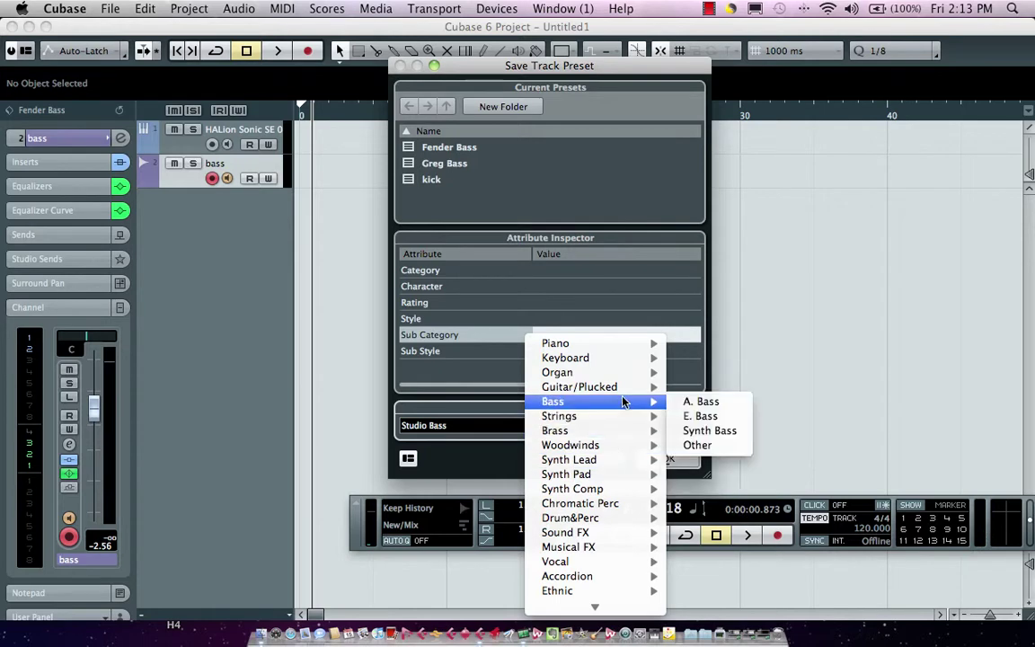
pyautogui.click(703, 416)
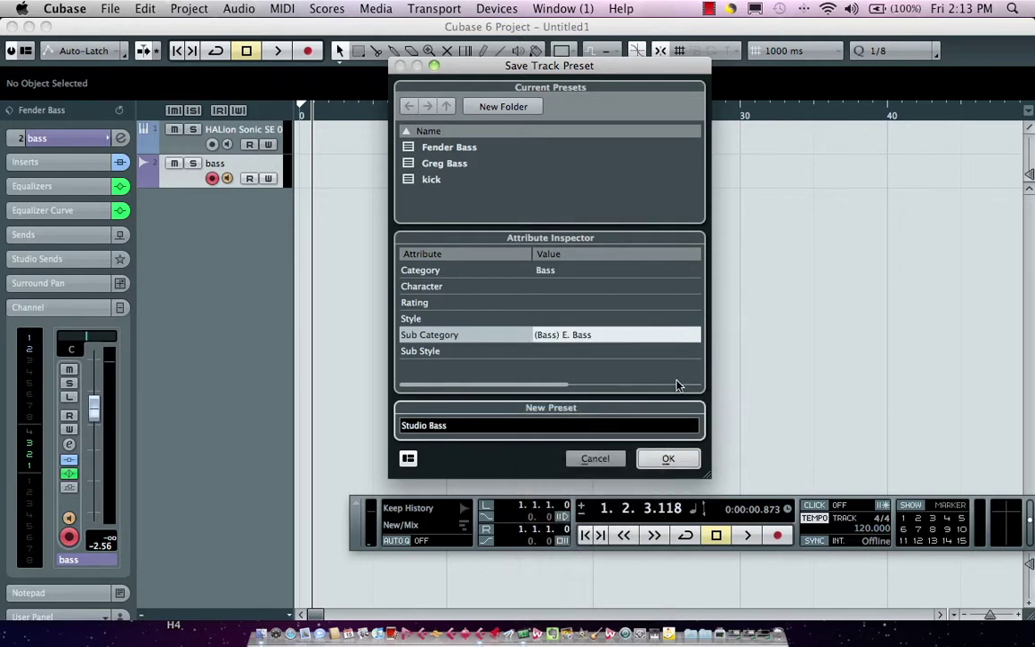
pyautogui.click(557, 319)
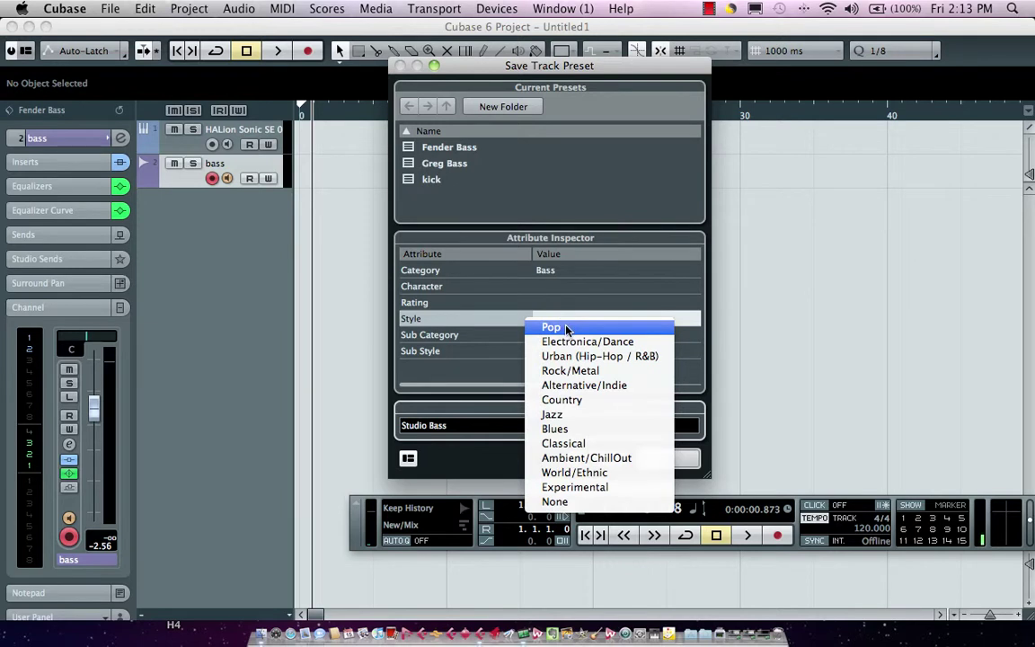
pyautogui.click(566, 329)
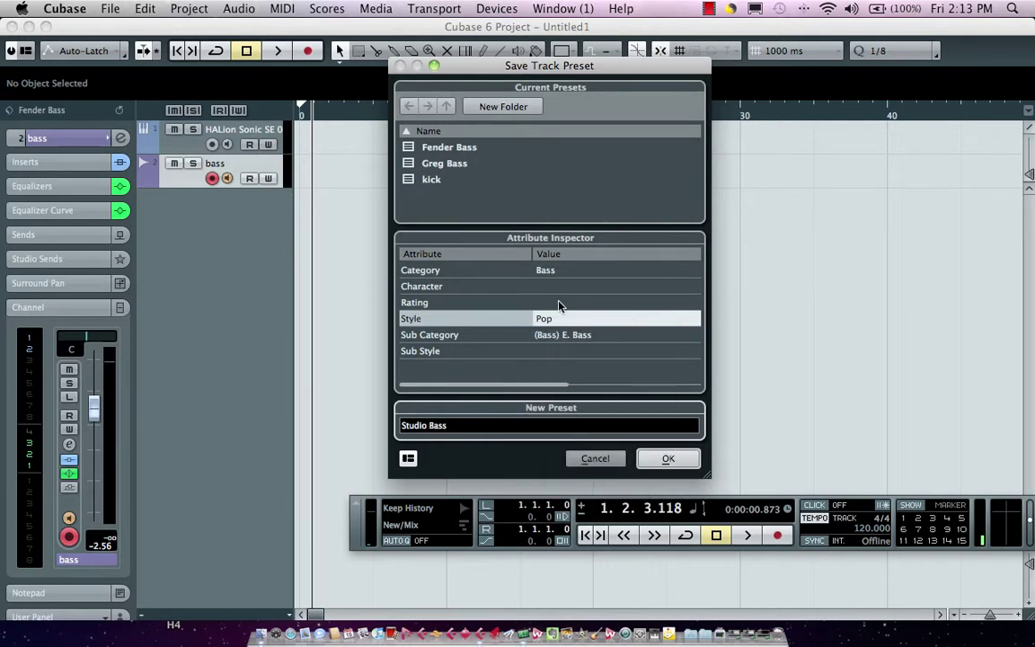
pyautogui.moveTo(554, 304); pyautogui.dragTo(570, 303)
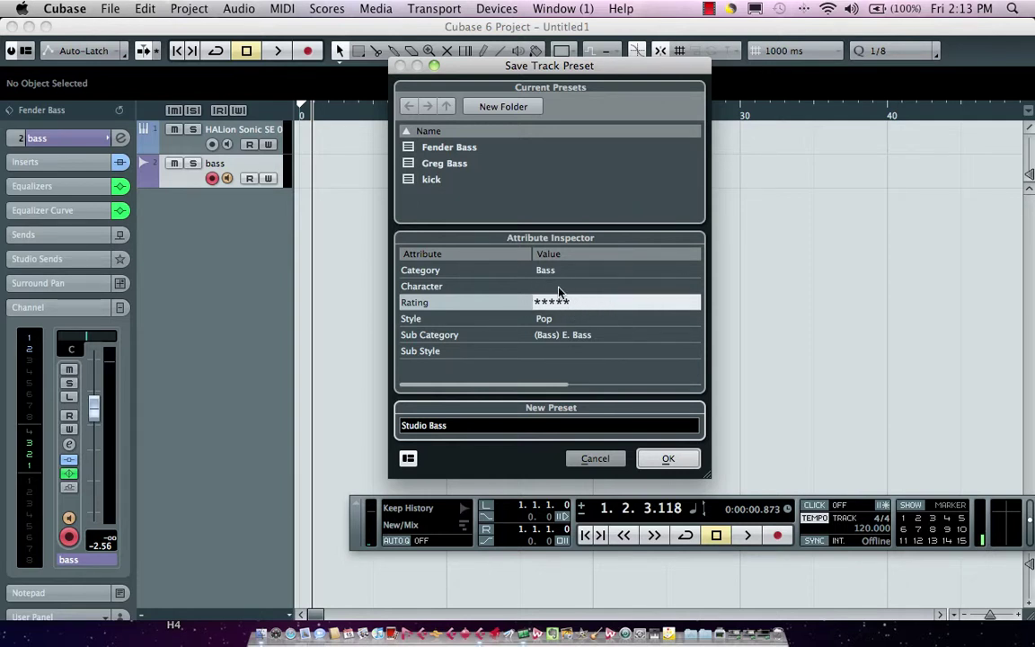
# Step: Give the preset Mono, Vintage, Clean and Dark character tags and save 'Studio Bass'
pyautogui.doubleClick(558, 288)
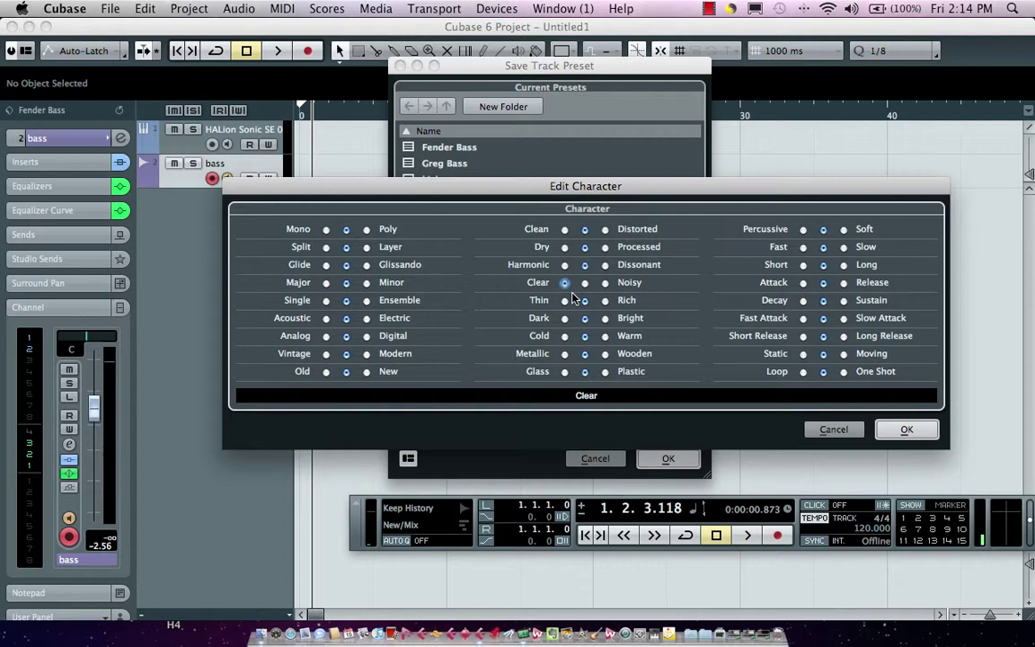
pyautogui.click(585, 284)
pyautogui.click(326, 230)
pyautogui.click(326, 354)
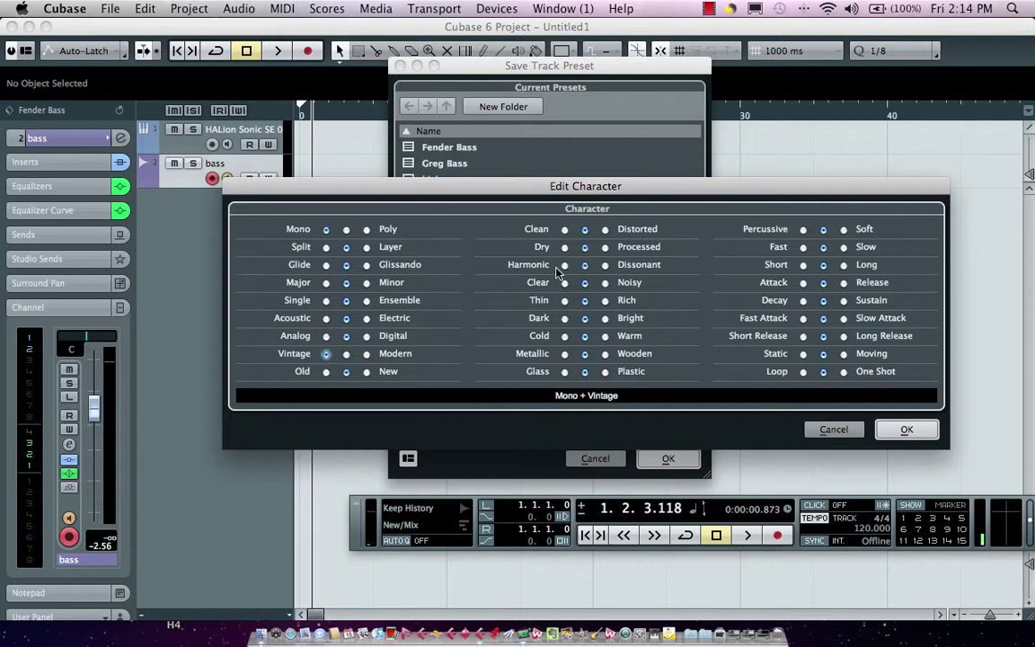
pyautogui.click(564, 230)
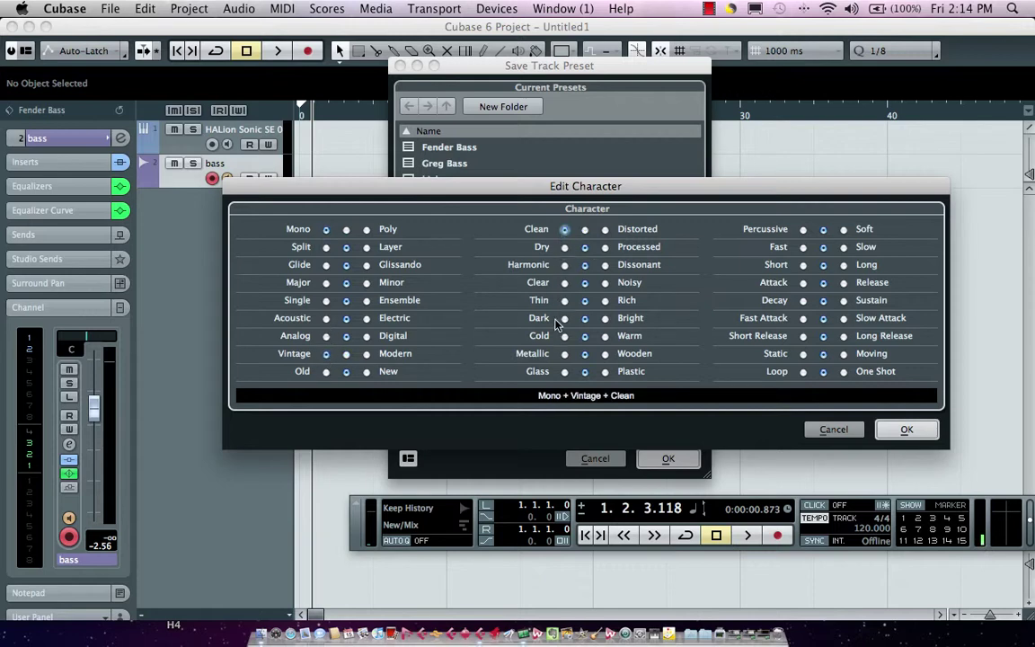
pyautogui.click(565, 319)
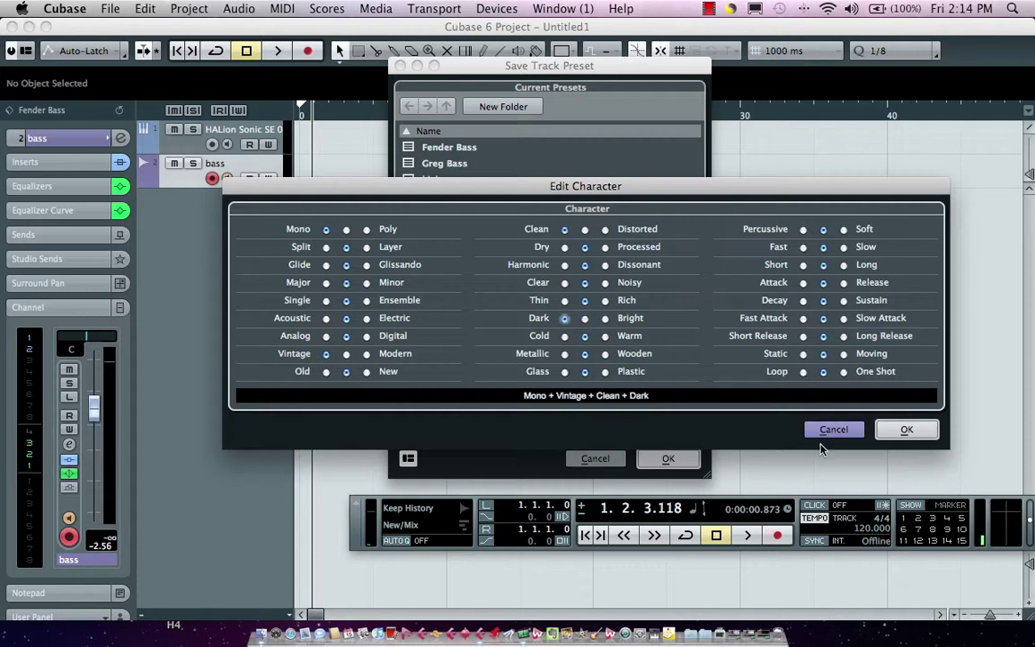
pyautogui.click(906, 429)
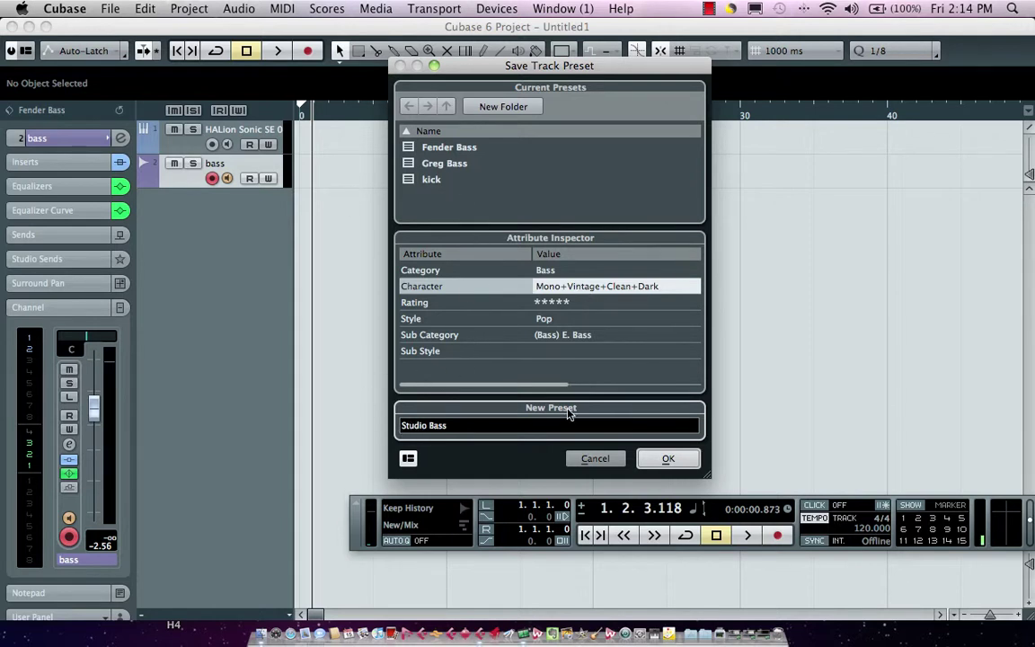
pyautogui.click(666, 460)
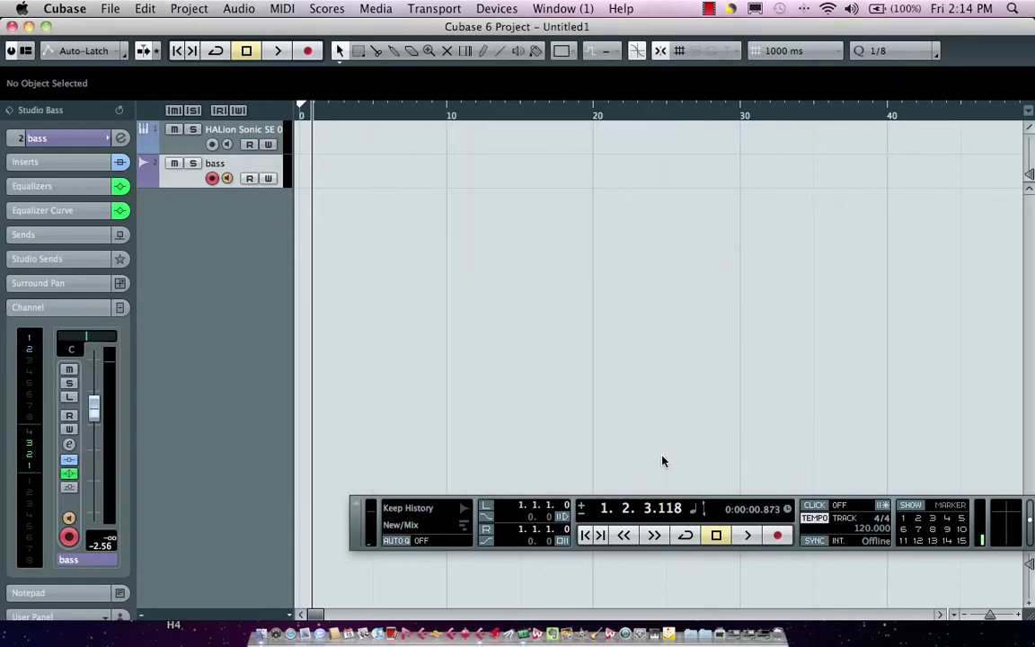
# Step: Remove the bass track from the project, leaving only HALion Sonic SE
pyautogui.rightClick(184, 166)
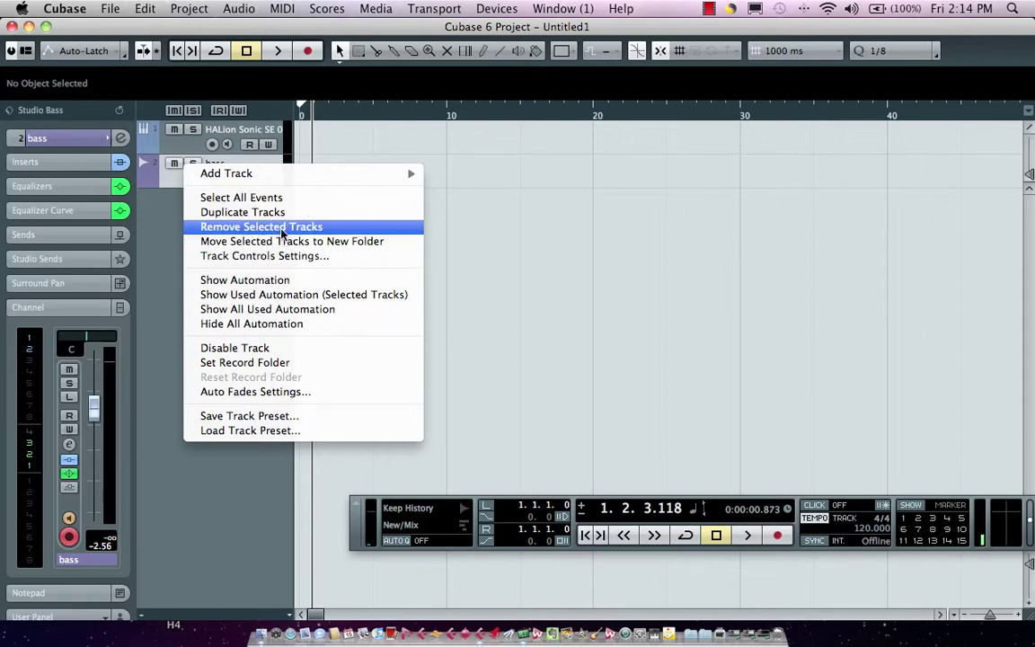
pyautogui.click(282, 232)
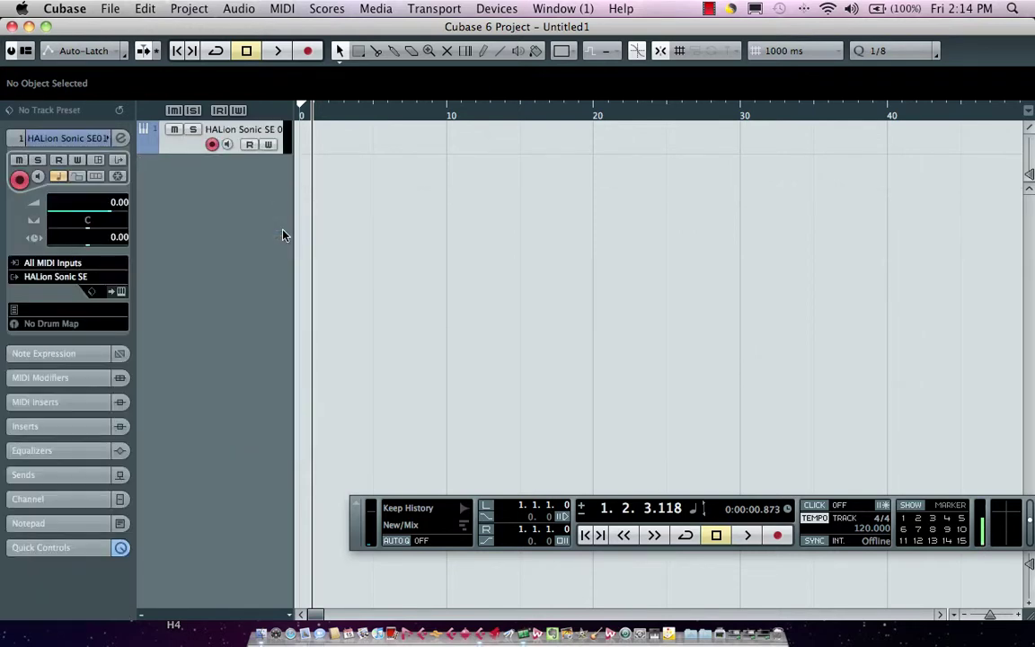
pyautogui.click(361, 7)
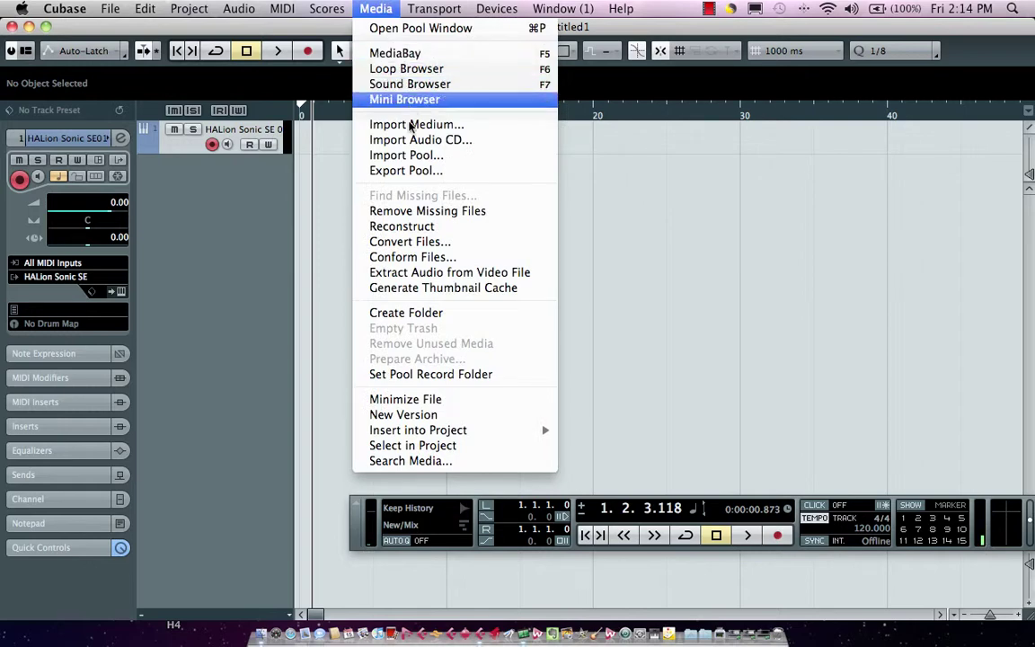
# Step: Search MediaBay for 'Studio Bass' and drag that preset into the track list
pyautogui.click(430, 54)
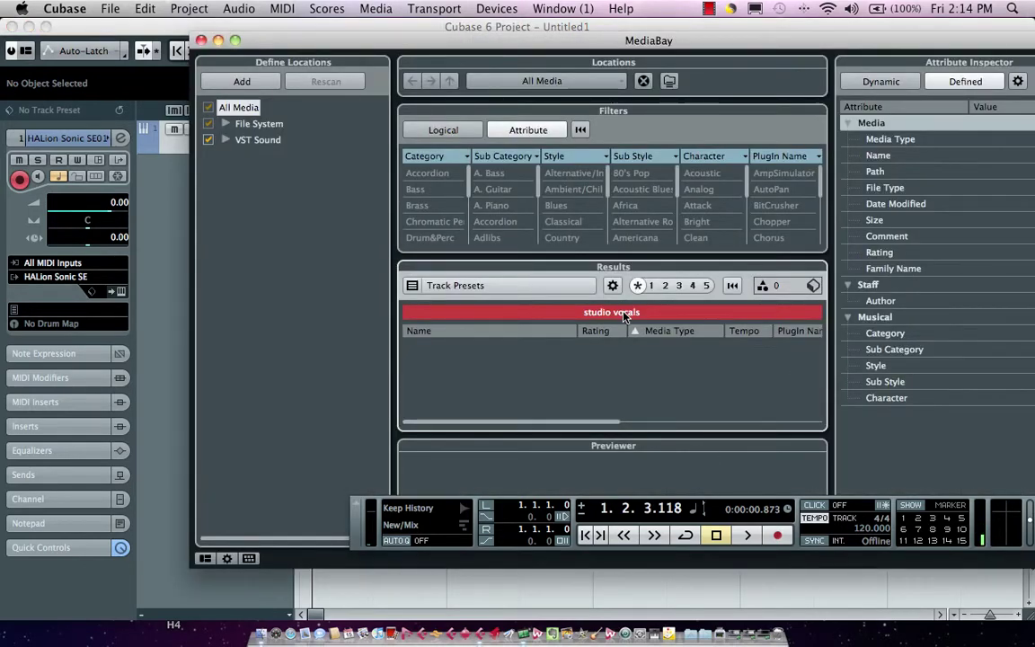
pyautogui.click(624, 312)
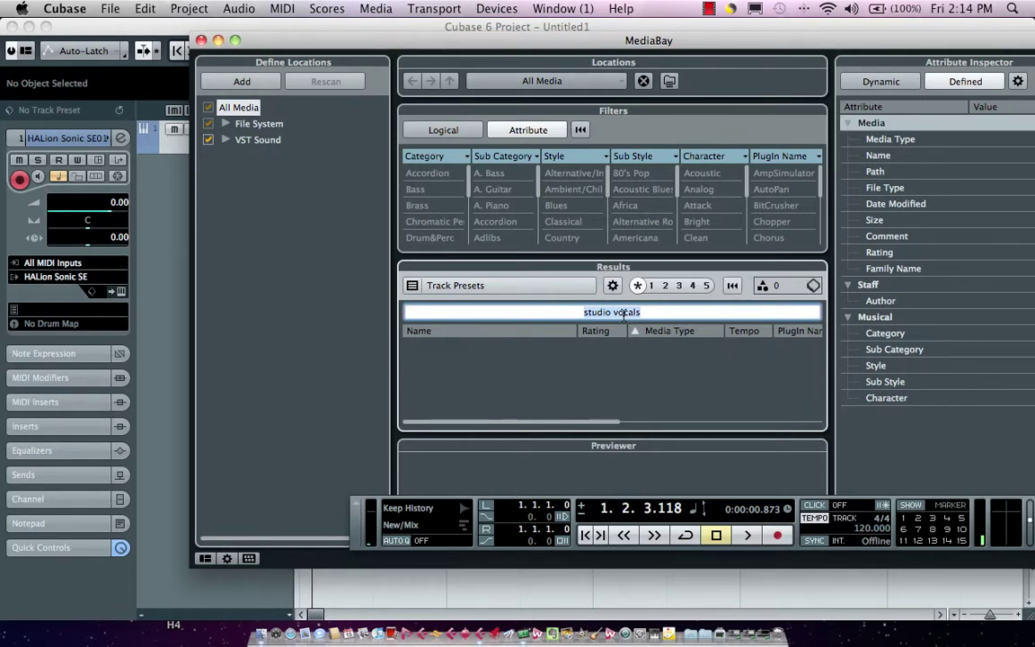
pyautogui.press('BackSpace')
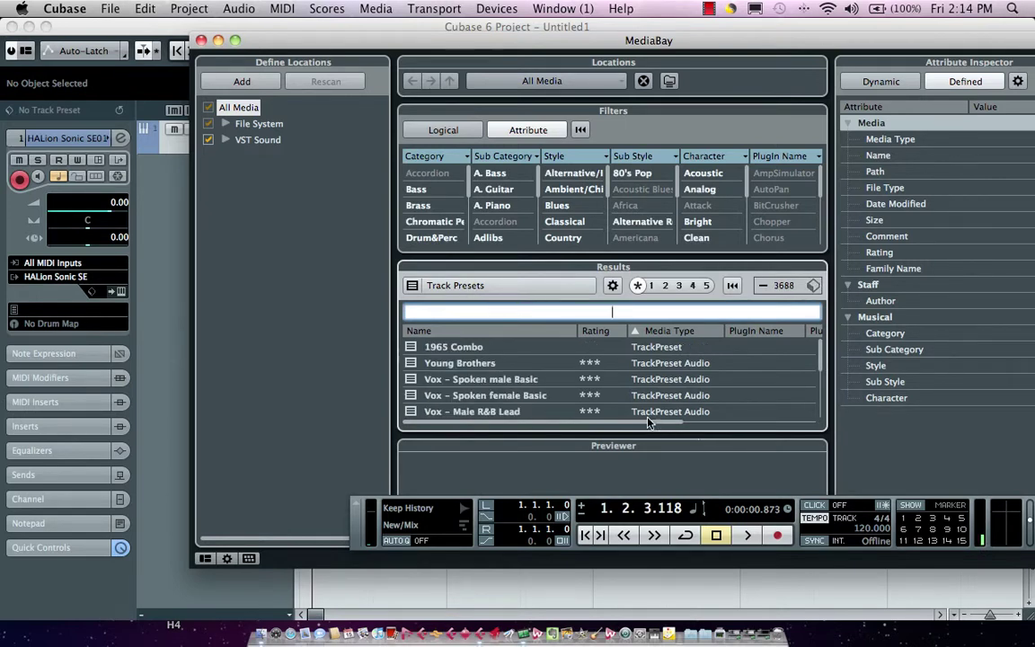
pyautogui.write('Studio')
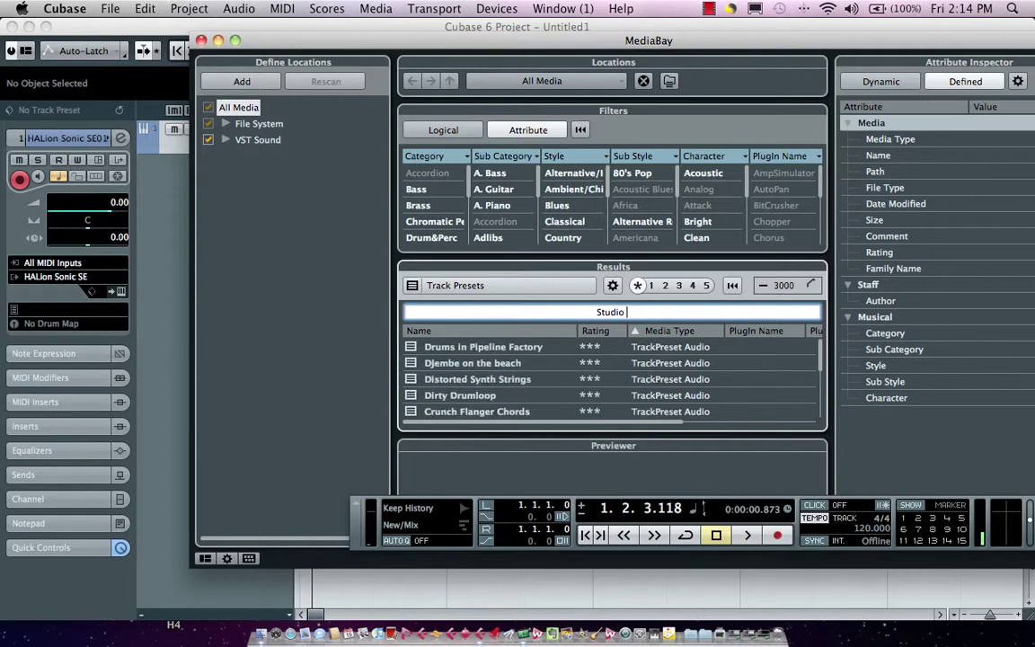
pyautogui.press('BackSpace')
pyautogui.write('Bass')
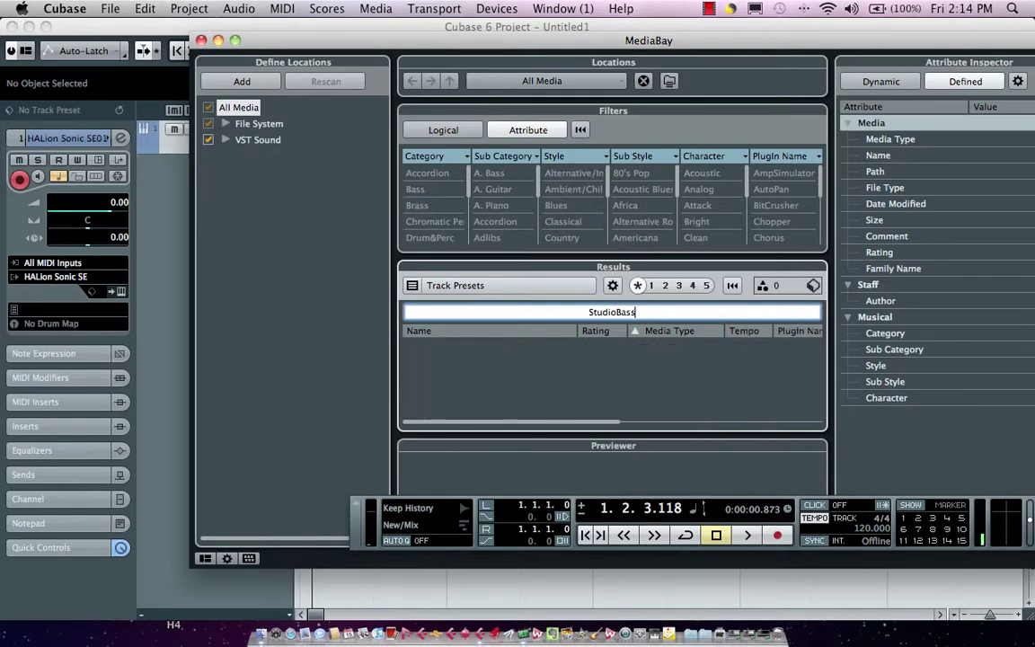
pyautogui.press('Left')
pyautogui.press('Left')
pyautogui.press('Left')
pyautogui.press('Left')
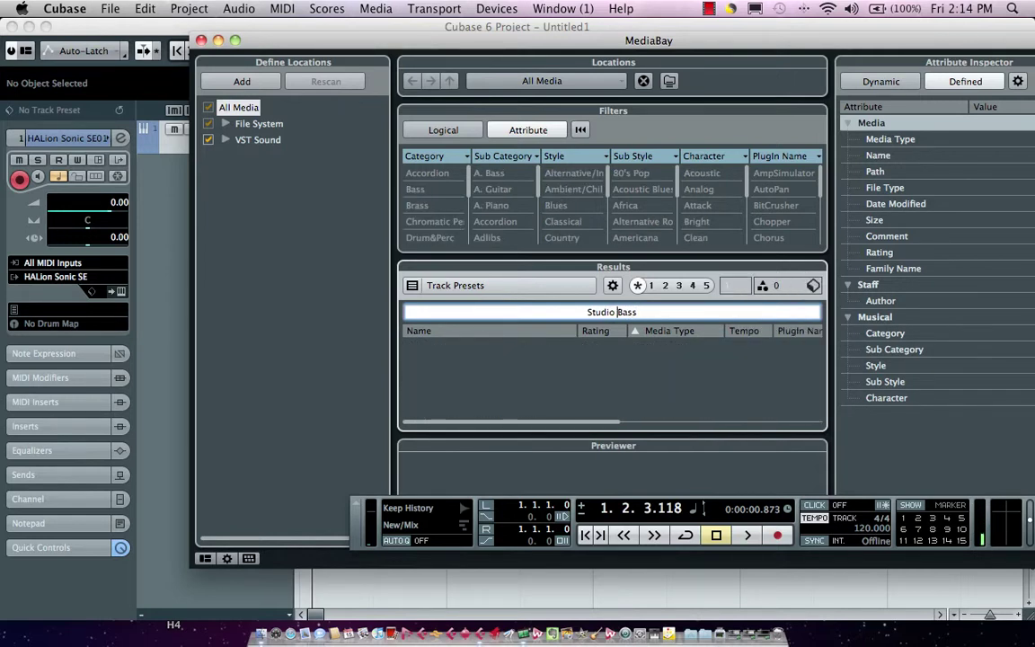
pyautogui.press('Return')
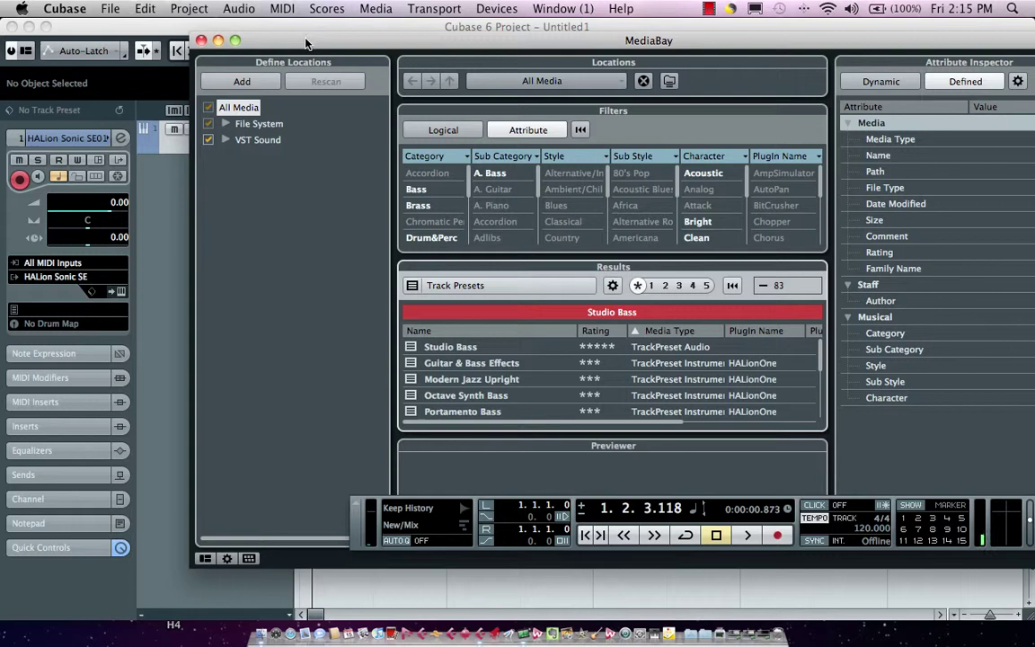
pyautogui.moveTo(306, 38); pyautogui.dragTo(579, 27)
pyautogui.moveTo(728, 339); pyautogui.dragTo(222, 194)
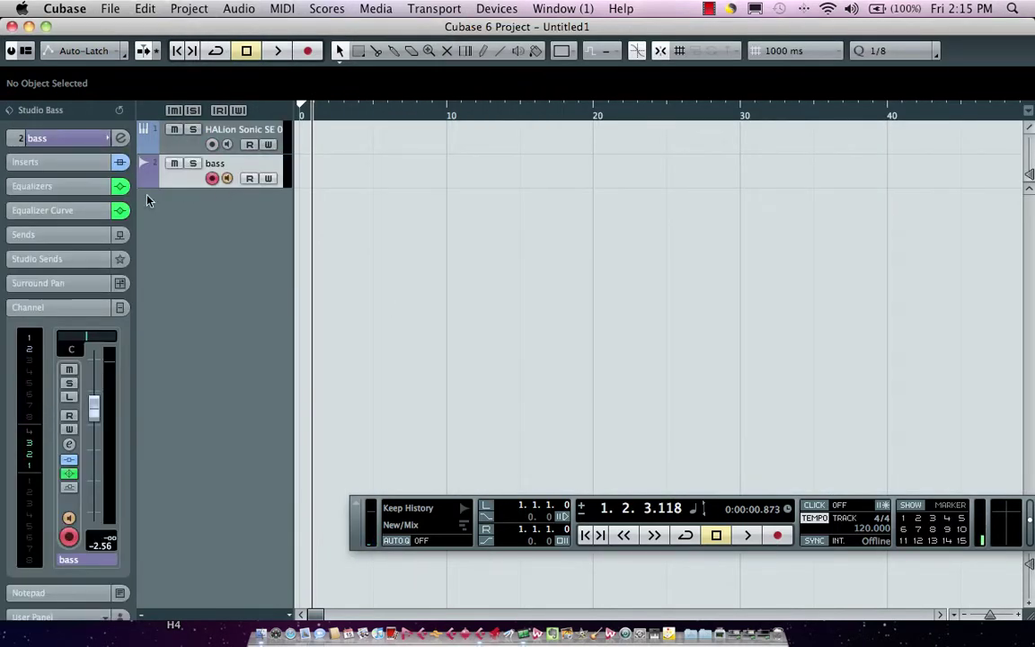
# Step: Expand the Inspector's track and Channel sections and open the bass channel's settings
pyautogui.click(70, 139)
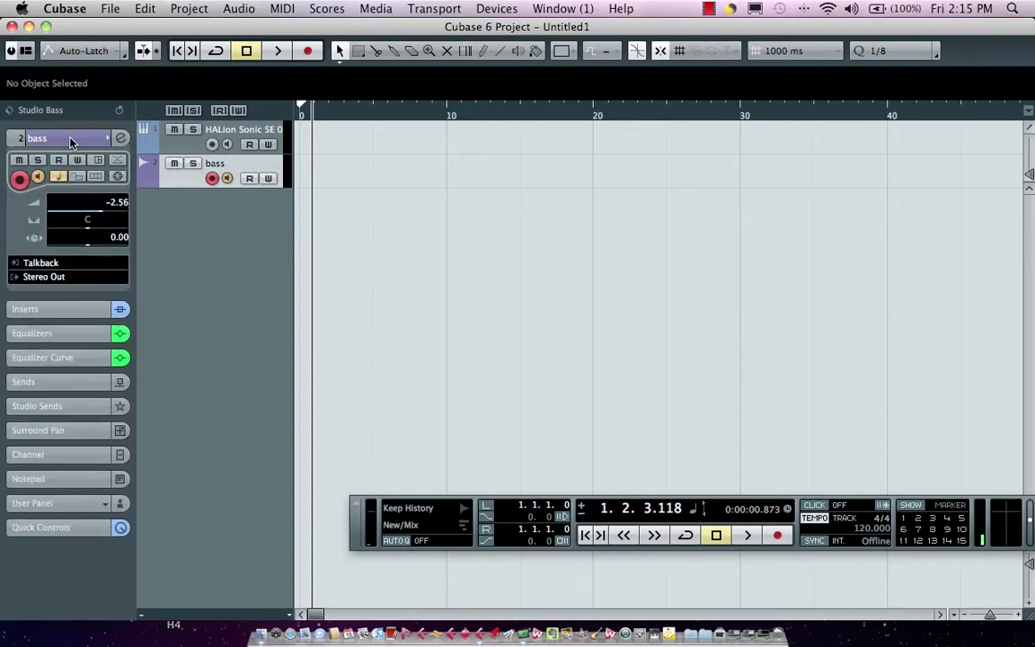
pyautogui.click(55, 456)
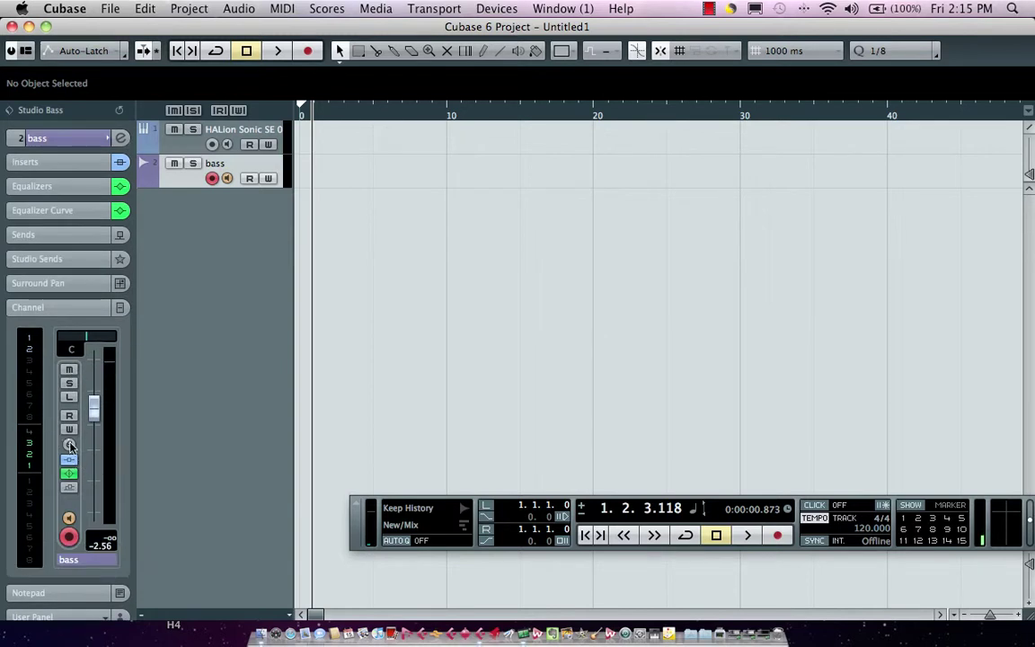
pyautogui.click(69, 445)
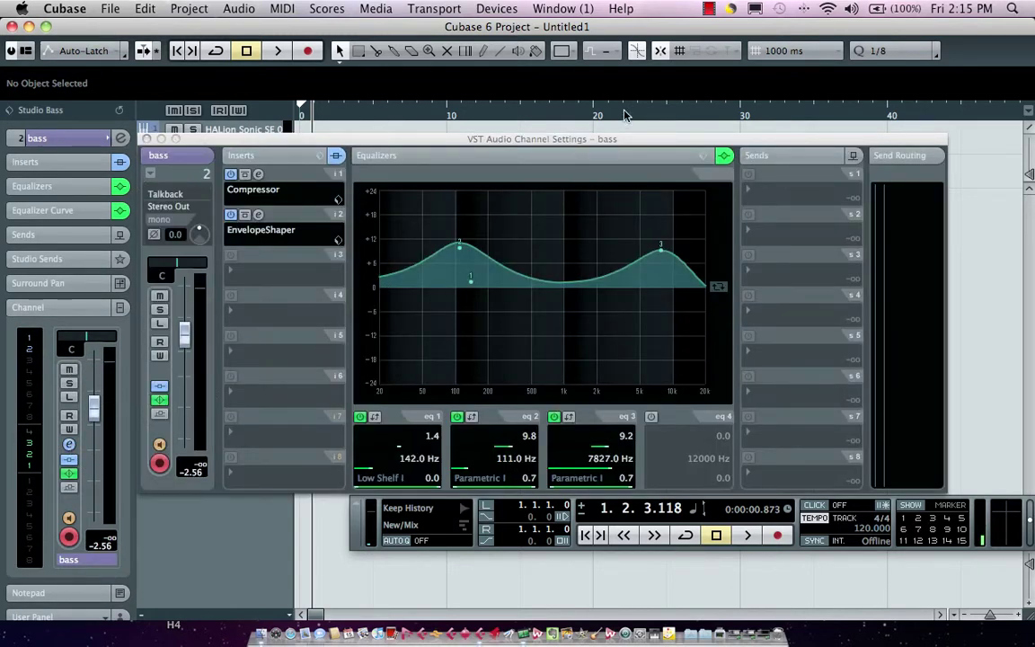
# Step: Close the channel settings and delete the recreated bass track
pyautogui.click(146, 140)
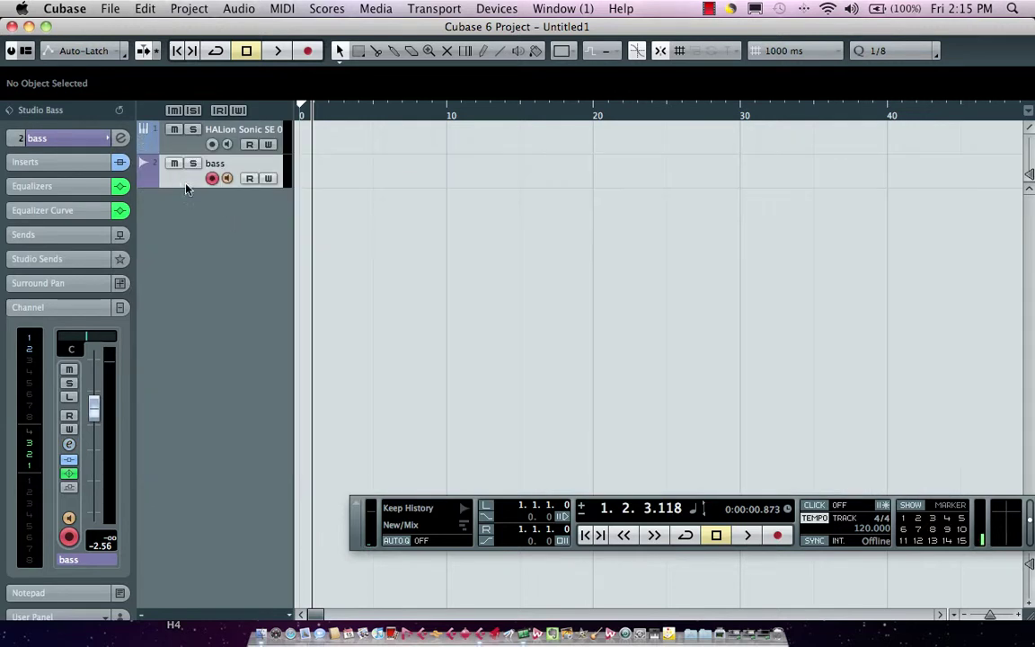
pyautogui.rightClick(180, 176)
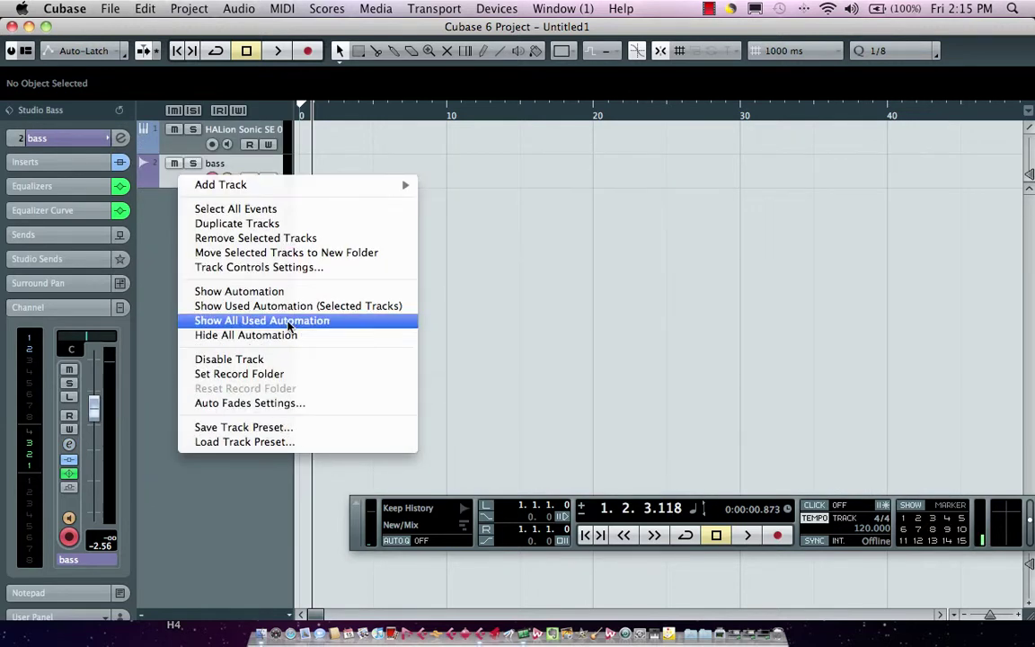
pyautogui.click(261, 237)
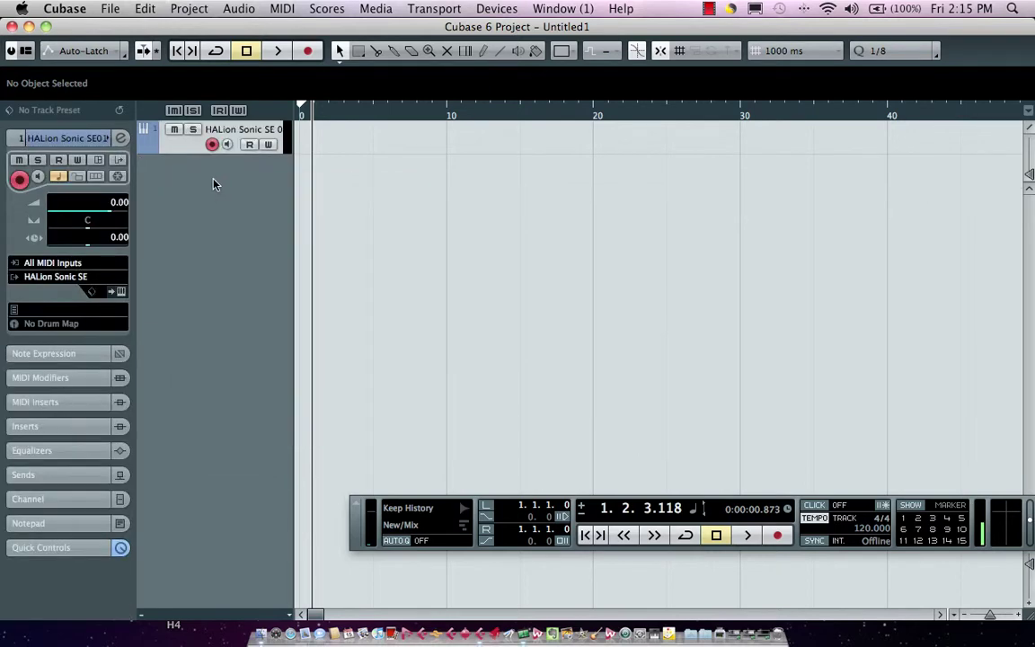
# Step: Add a track from the Studio Bass preset via Choose Track Preset and show its inserts
pyautogui.rightClick(213, 183)
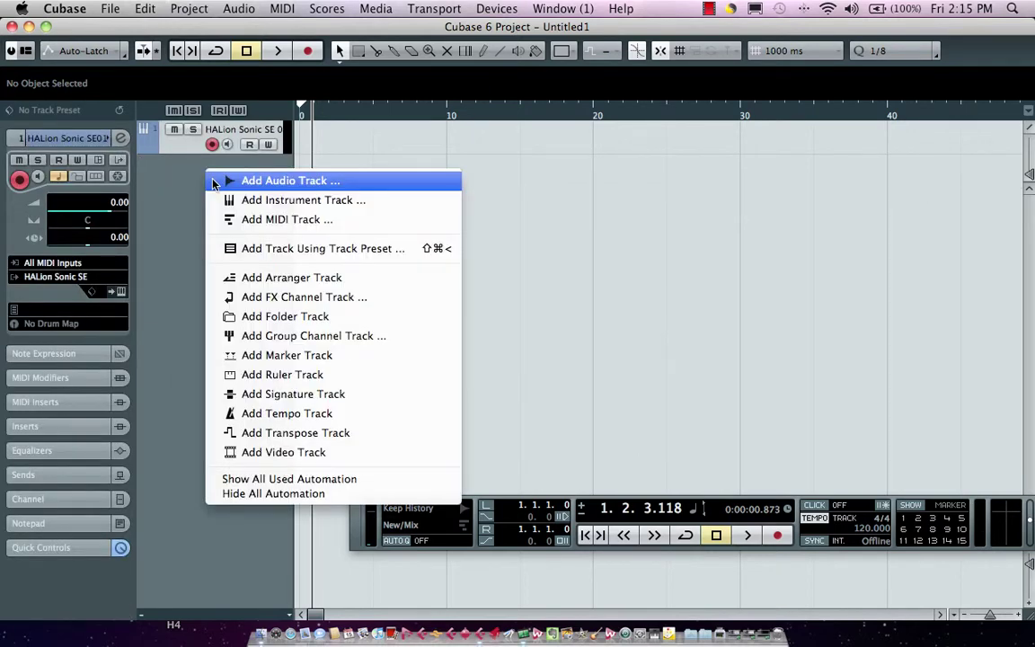
pyautogui.click(299, 251)
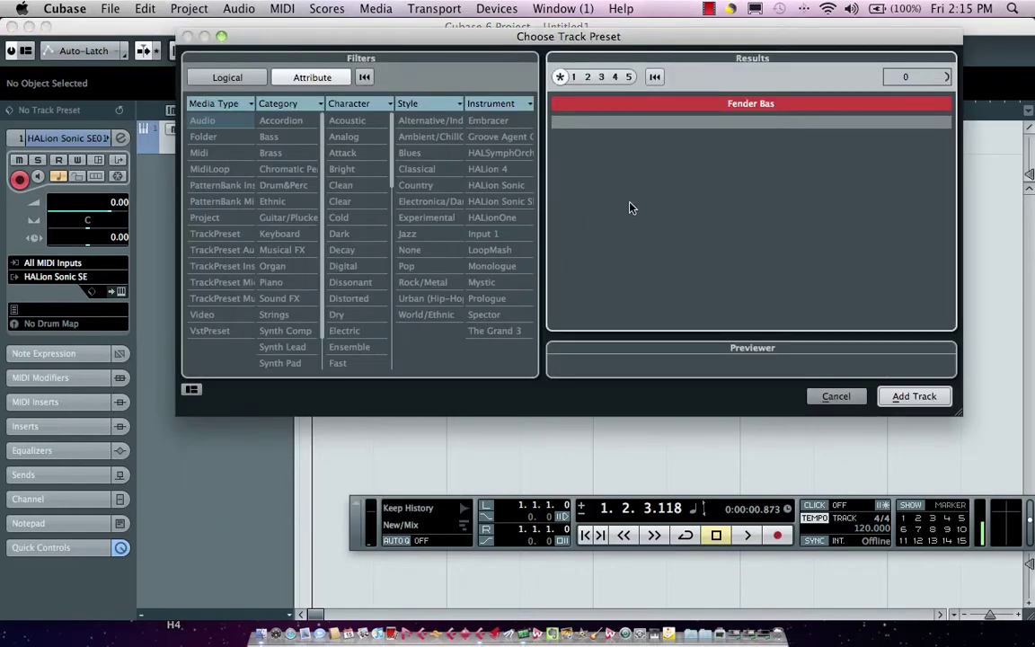
pyautogui.click(803, 106)
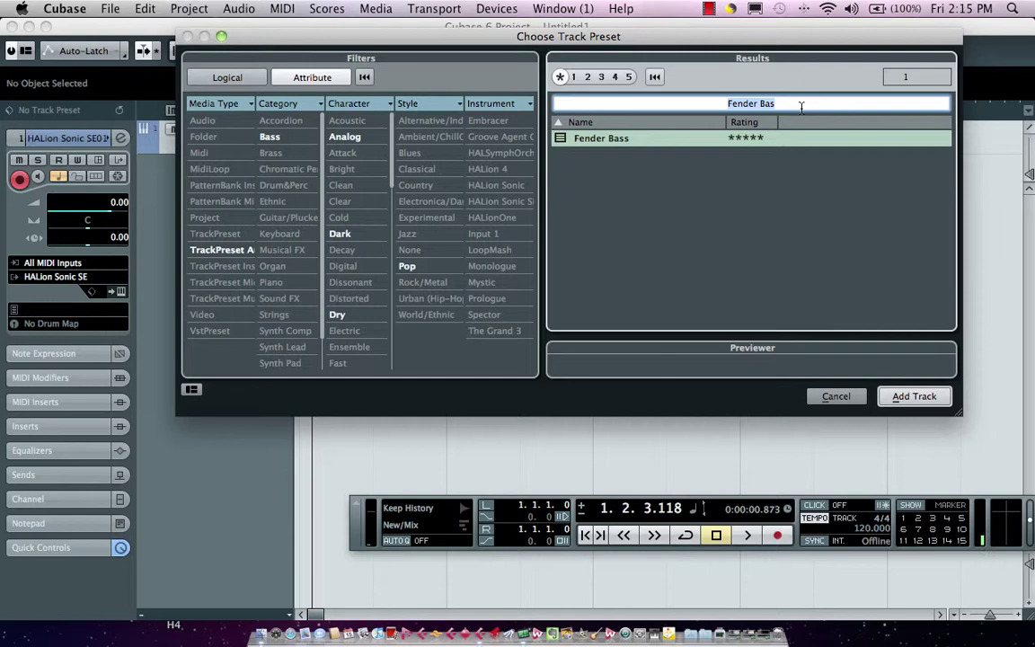
pyautogui.write('studio ')
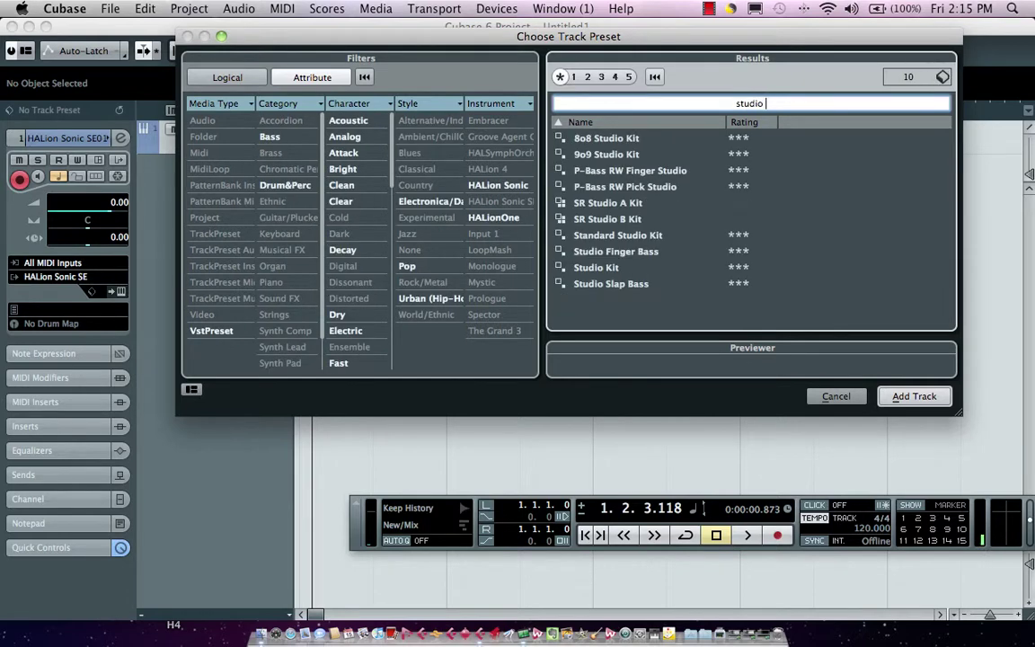
pyautogui.write('BA')
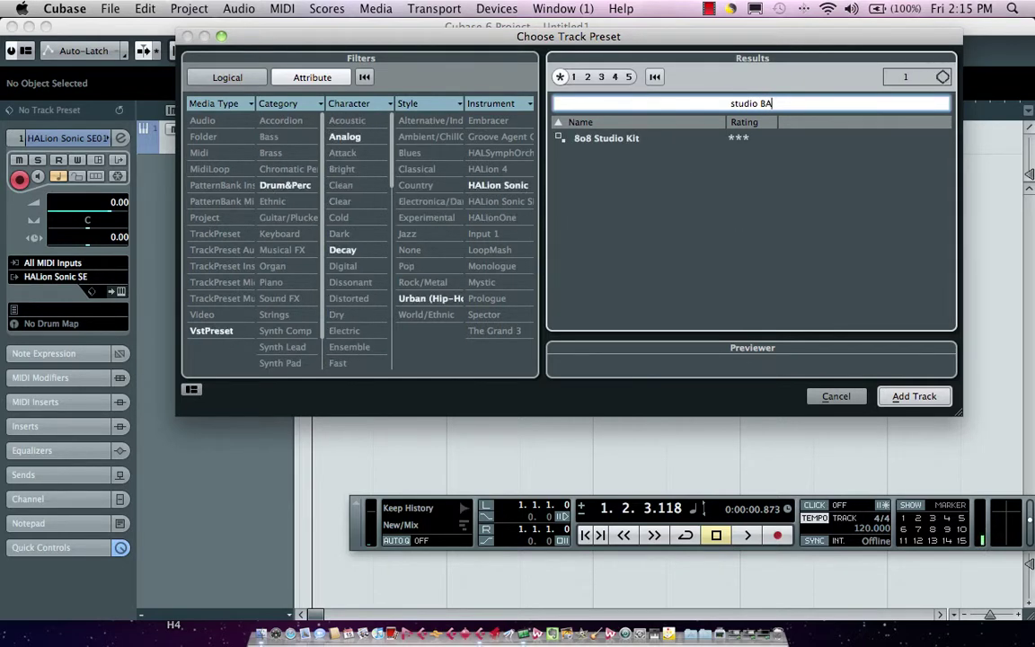
pyautogui.write('SS')
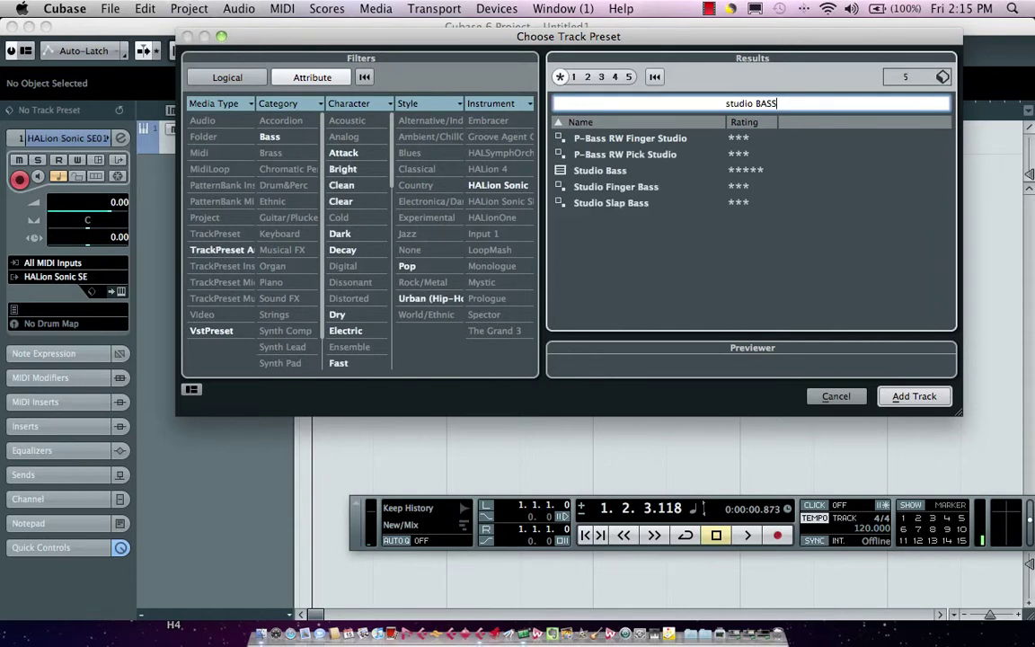
pyautogui.click(611, 171)
pyautogui.click(932, 397)
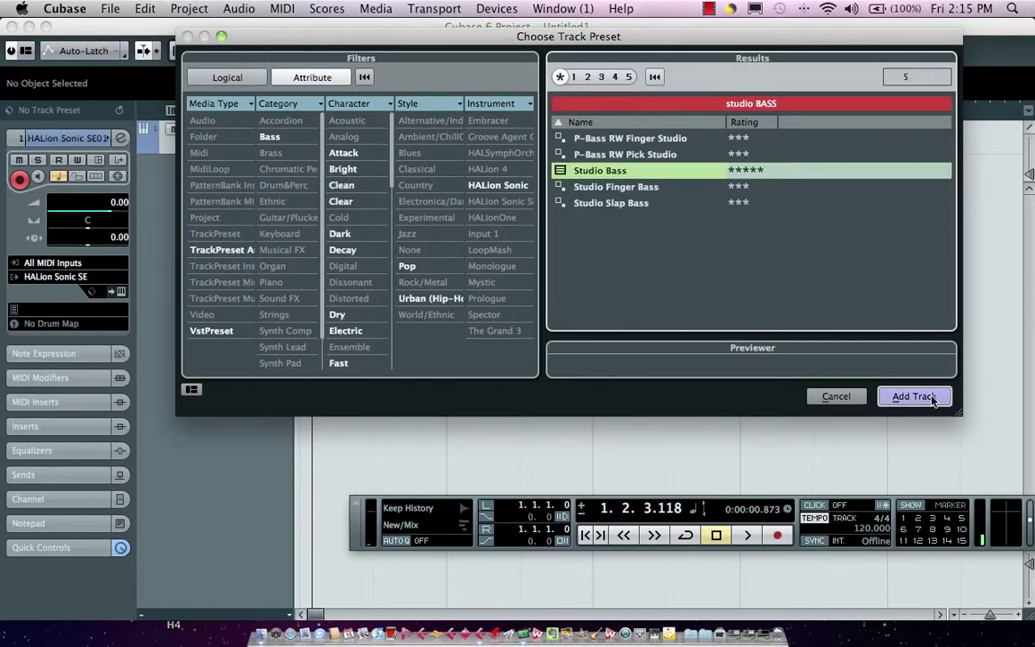
pyautogui.click(932, 397)
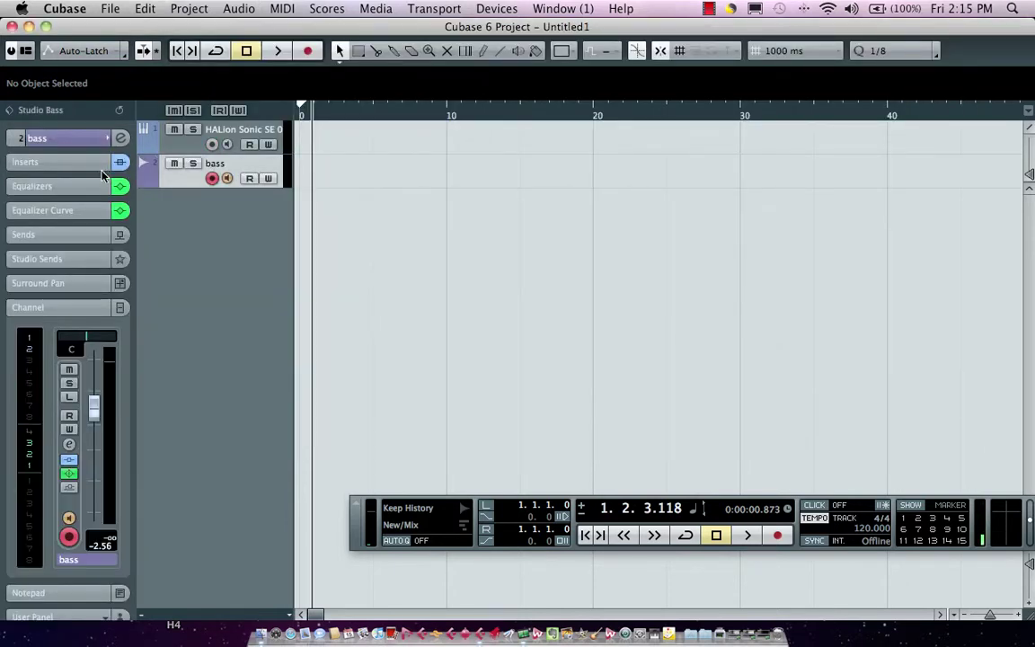
pyautogui.click(55, 162)
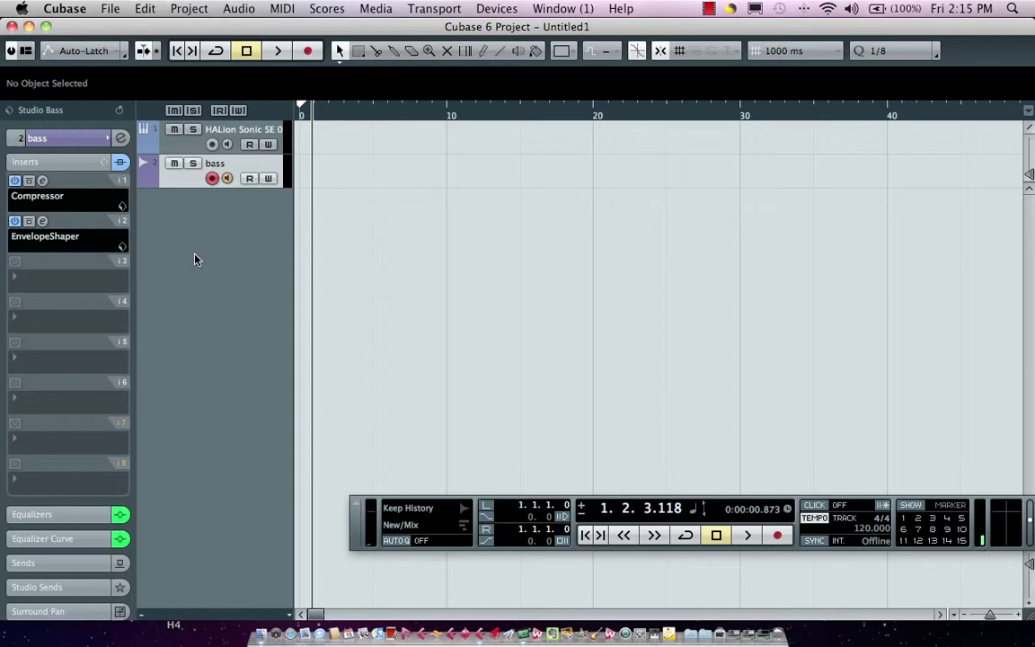
# Step: Add six mono audio tracks below the bass track
pyautogui.rightClick(233, 210)
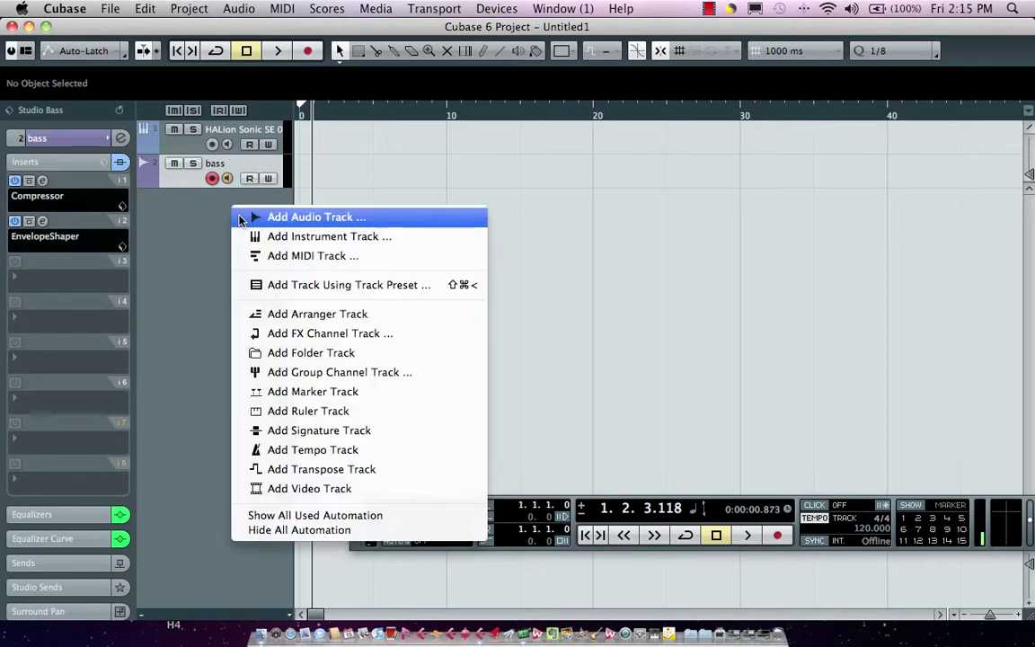
pyautogui.click(243, 219)
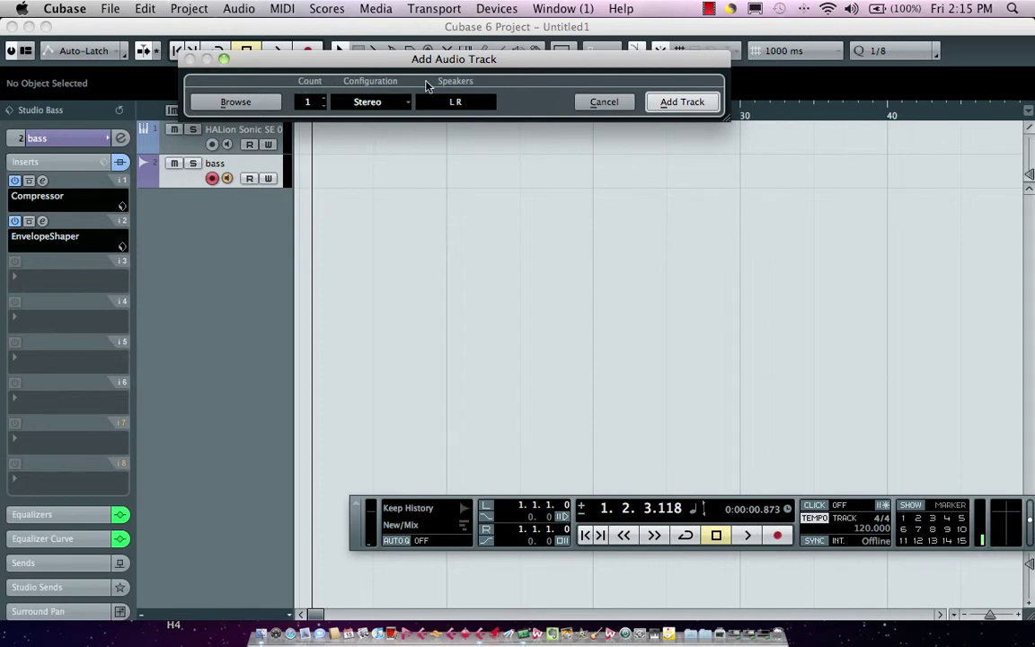
pyautogui.click(366, 102)
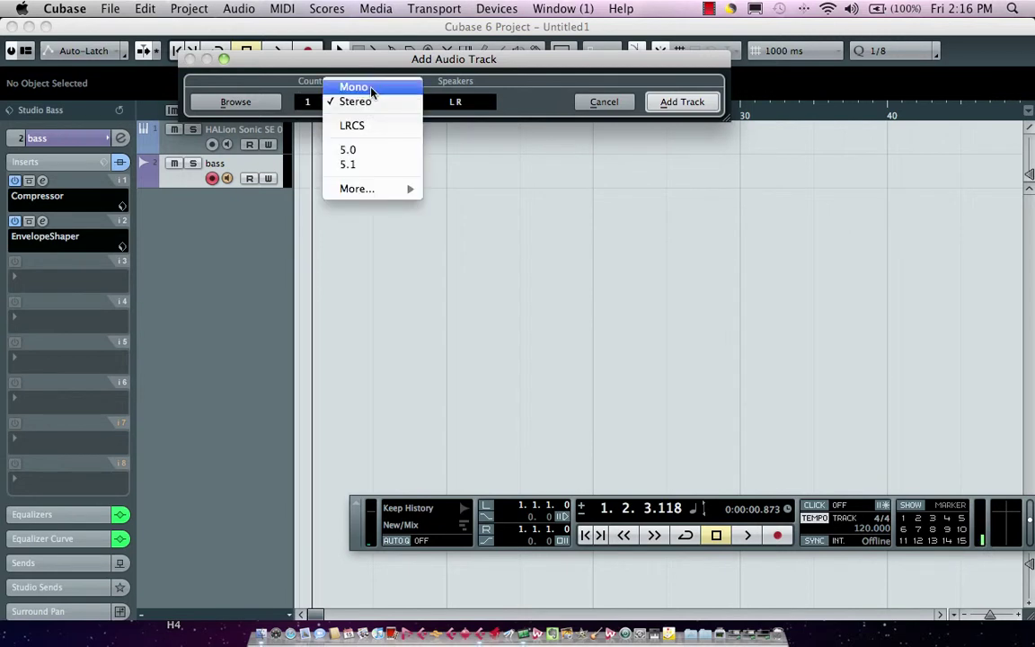
pyautogui.click(369, 84)
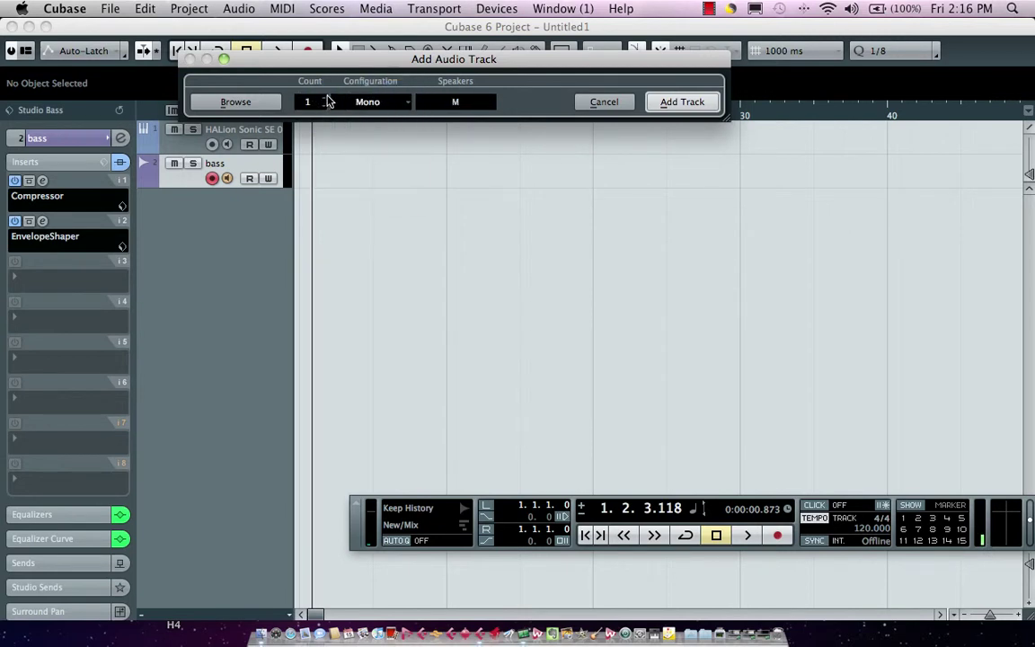
pyautogui.scroll(5, 327, 102)
pyautogui.click(683, 101)
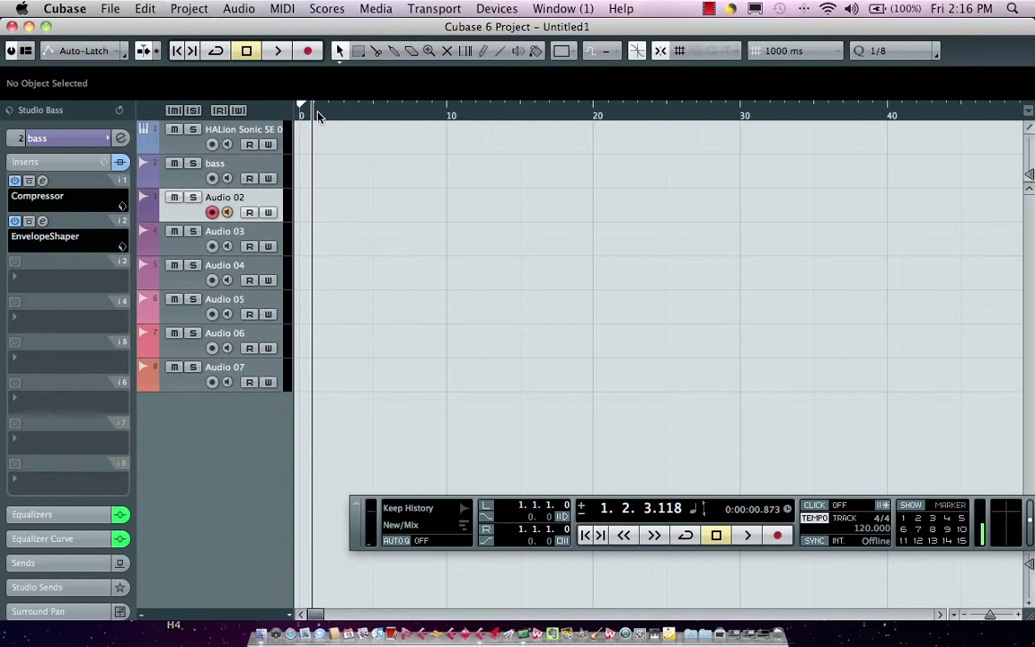
# Step: Add one stereo audio track, Audio 08
pyautogui.rightClick(179, 410)
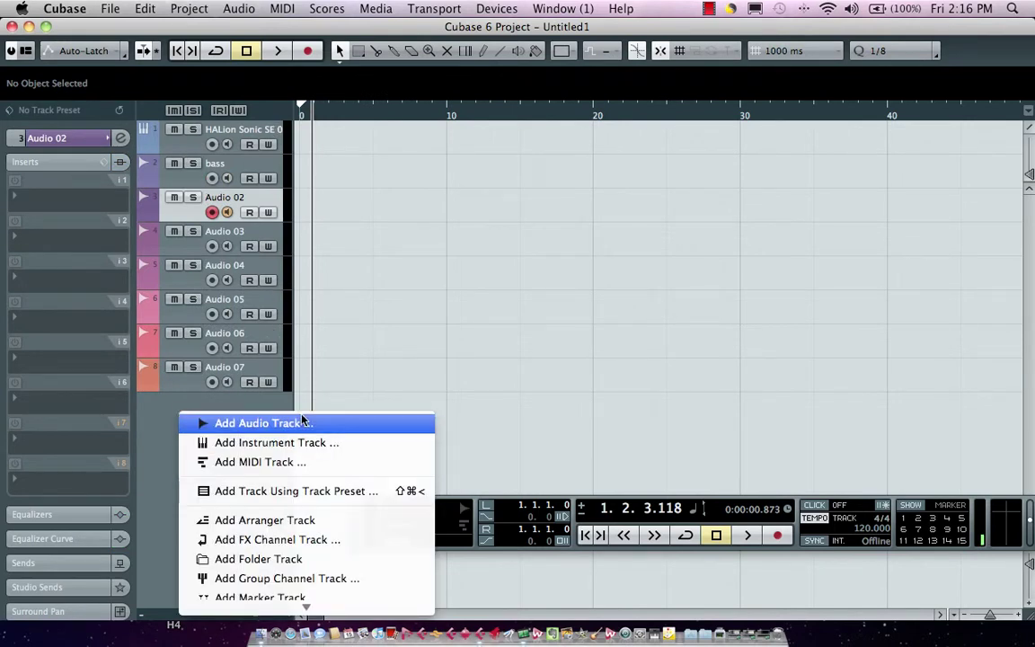
pyautogui.click(269, 422)
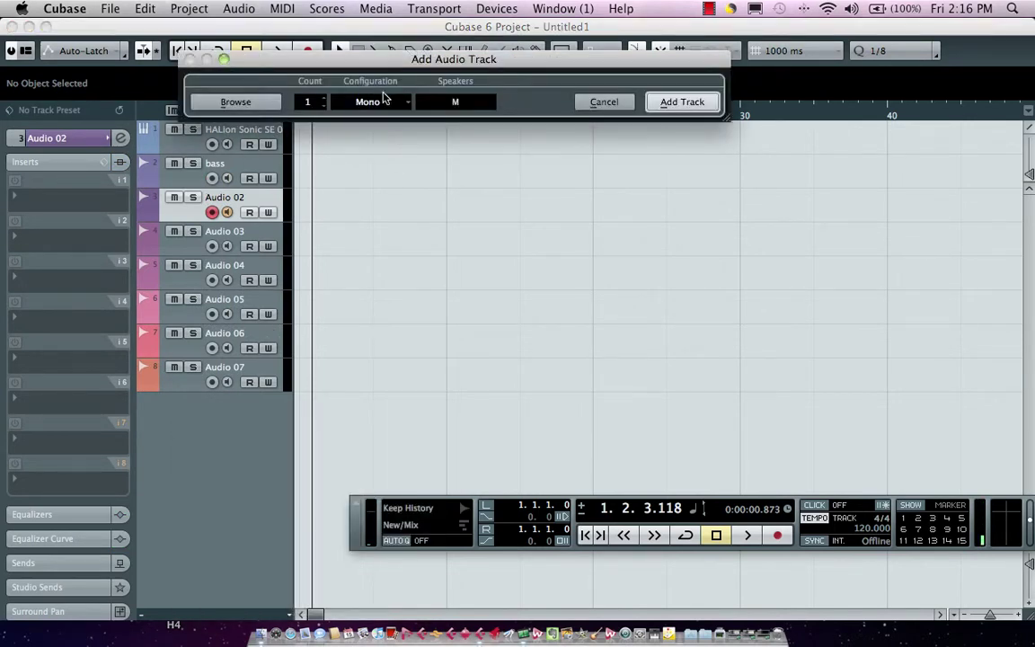
pyautogui.click(384, 101)
pyautogui.click(385, 116)
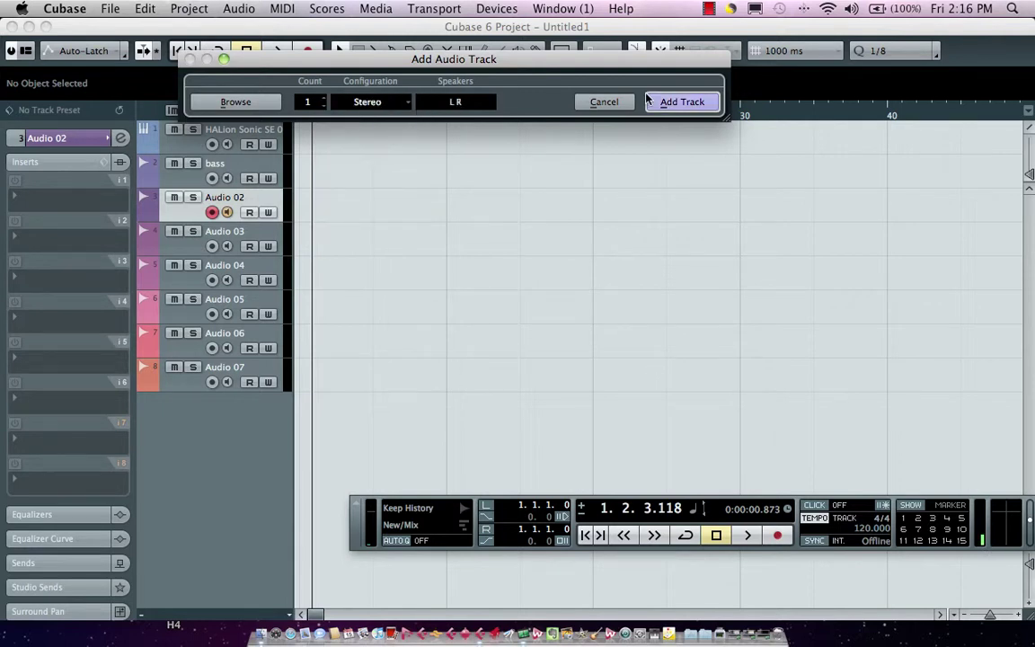
pyautogui.click(685, 105)
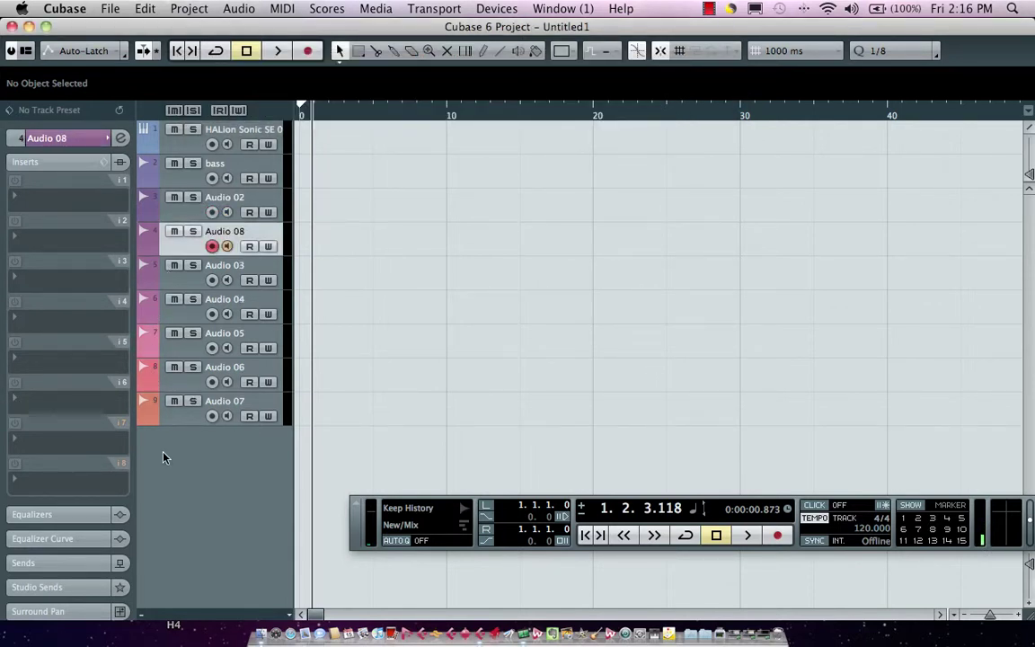
# Step: Move Audio 08 to the bottom and name the first tracks KICK, SNARE and hi hat
pyautogui.moveTo(189, 254); pyautogui.dragTo(199, 457)
pyautogui.doubleClick(238, 200)
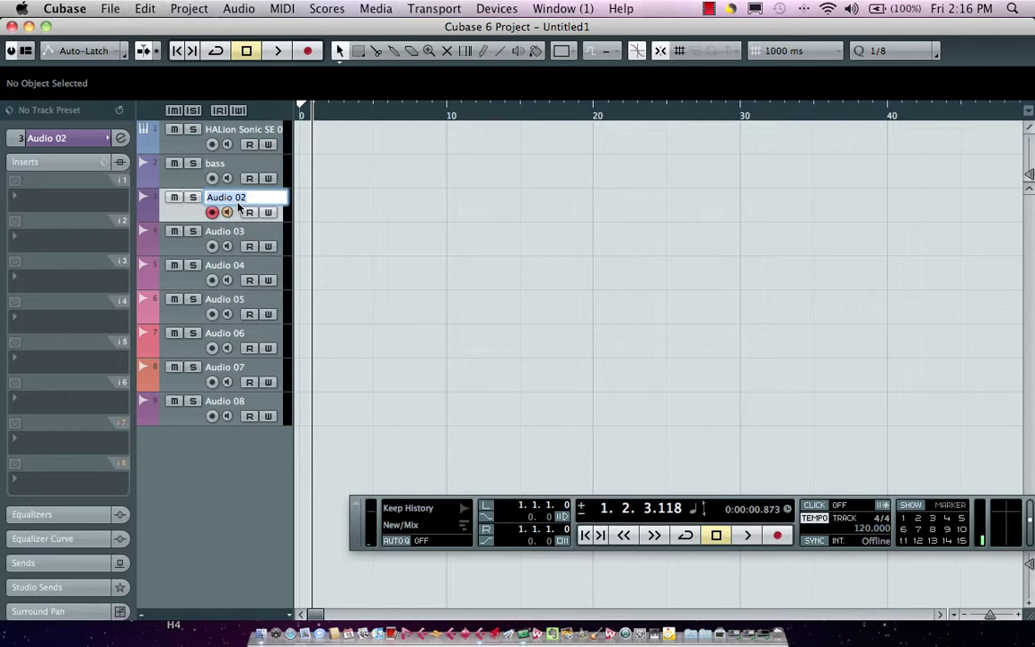
pyautogui.write('KICK')
pyautogui.press('Tab')
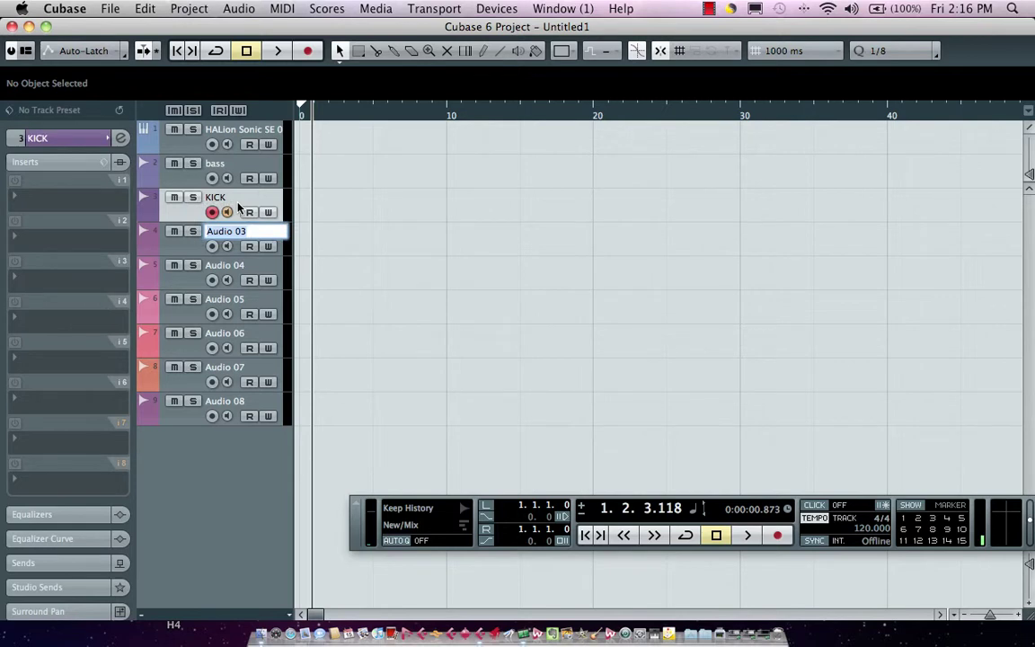
pyautogui.write('SNARE')
pyautogui.press('Tab')
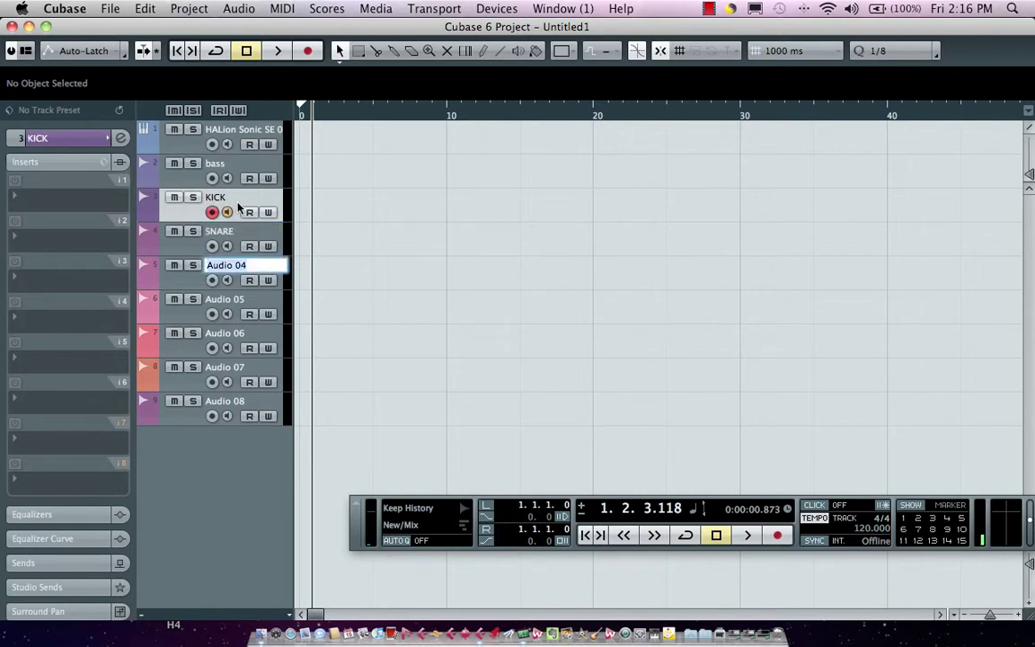
pyautogui.write('Hi hat')
pyautogui.press('Tab')
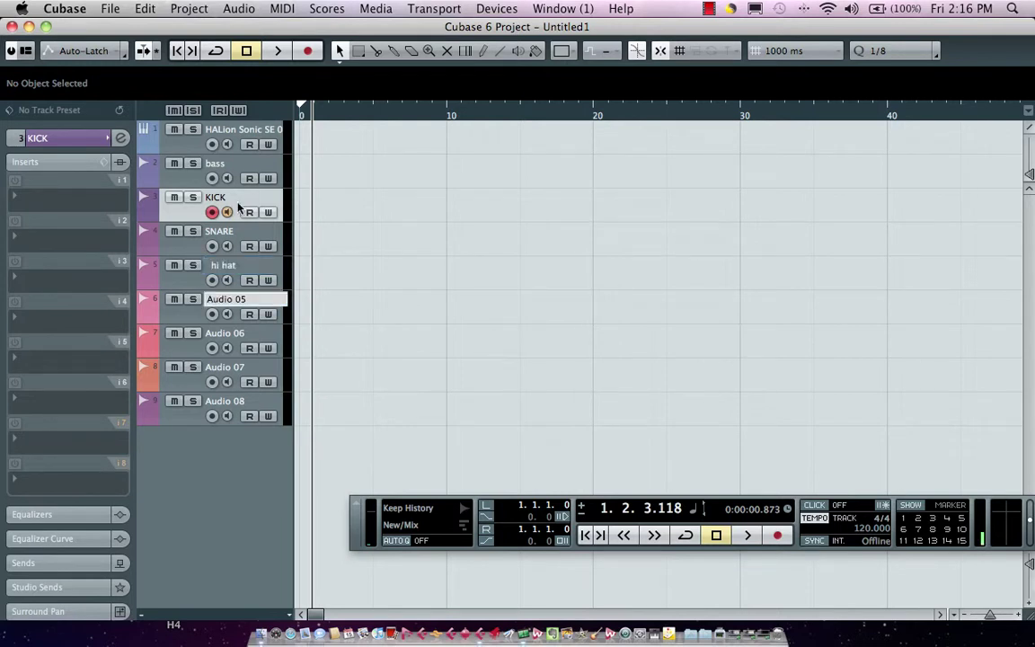
# Step: Name the remaining tracks hi tom, mid tom, floor tom and Overheads
pyautogui.write('t')
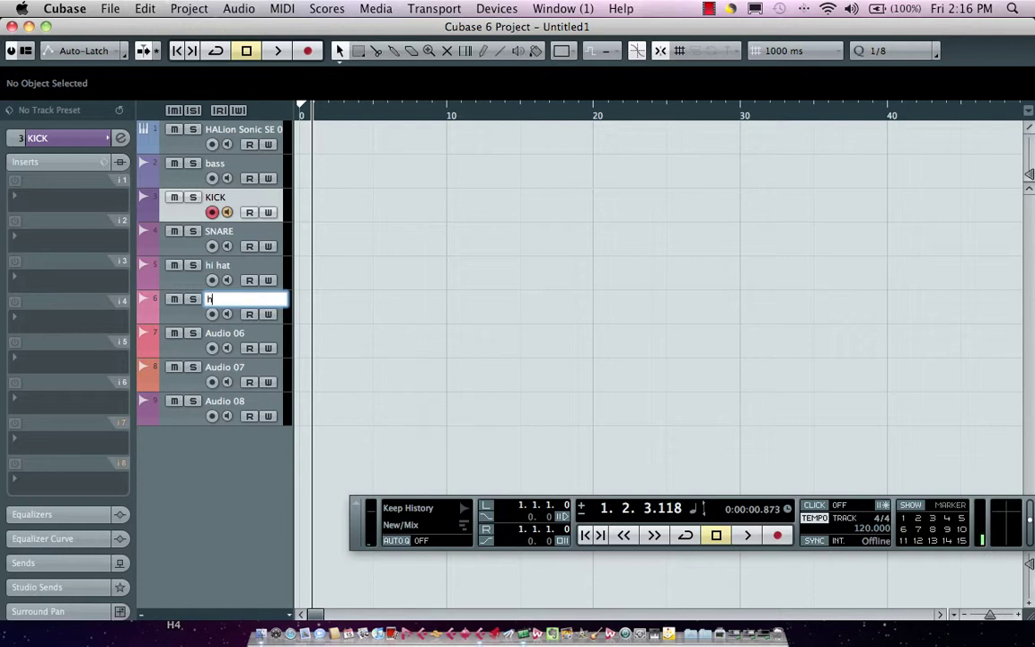
pyautogui.write('i tom')
pyautogui.press('Tab')
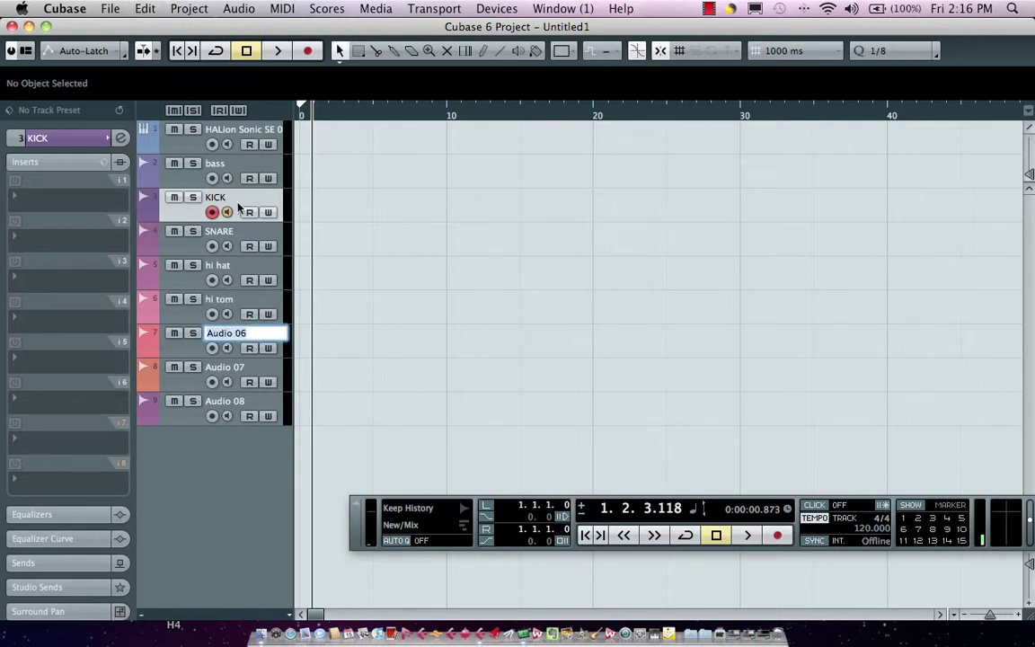
pyautogui.write('mid tom')
pyautogui.press('Tab')
pyautogui.write('flo')
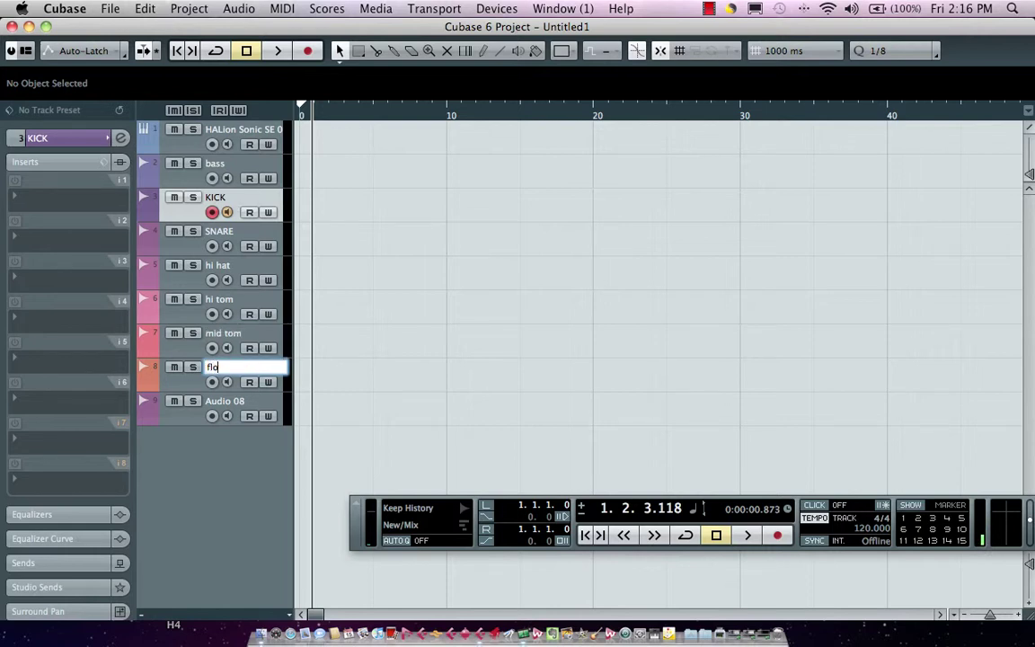
pyautogui.write('or tom')
pyautogui.press('Tab')
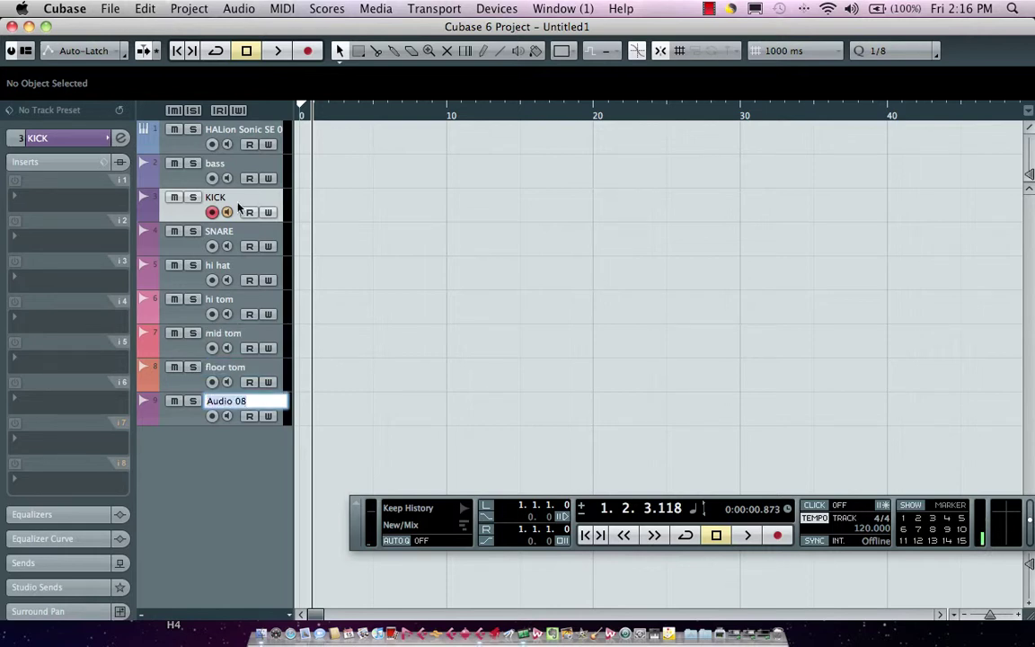
pyautogui.write('overheads')
pyautogui.press('Return')
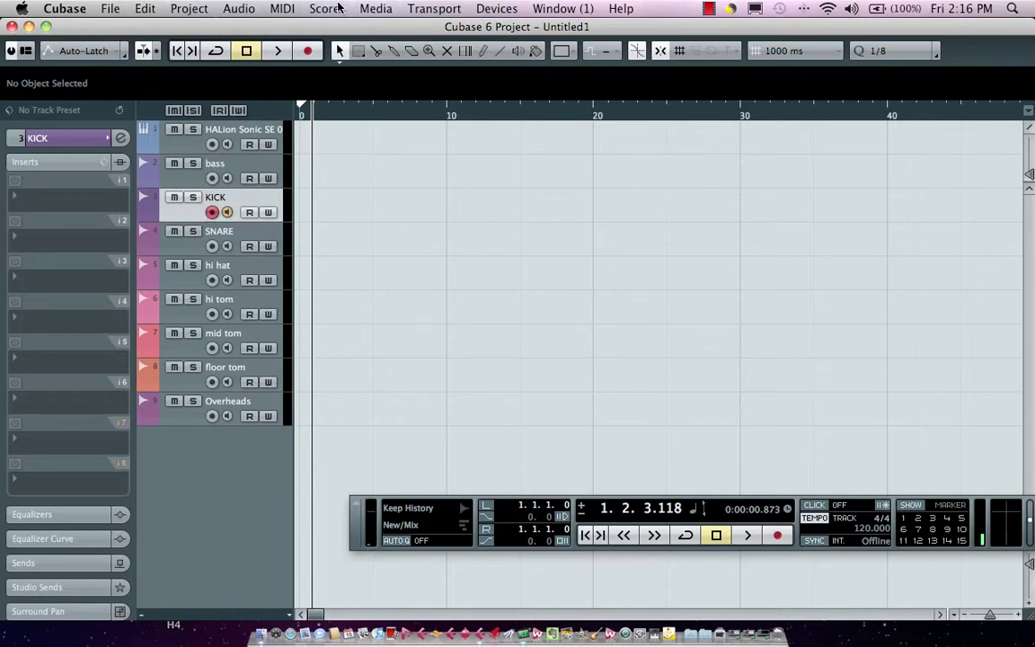
# Step: Open the Mixer and bring its window fully into view
pyautogui.click(376, 9)
pyautogui.moveTo(454, 8)
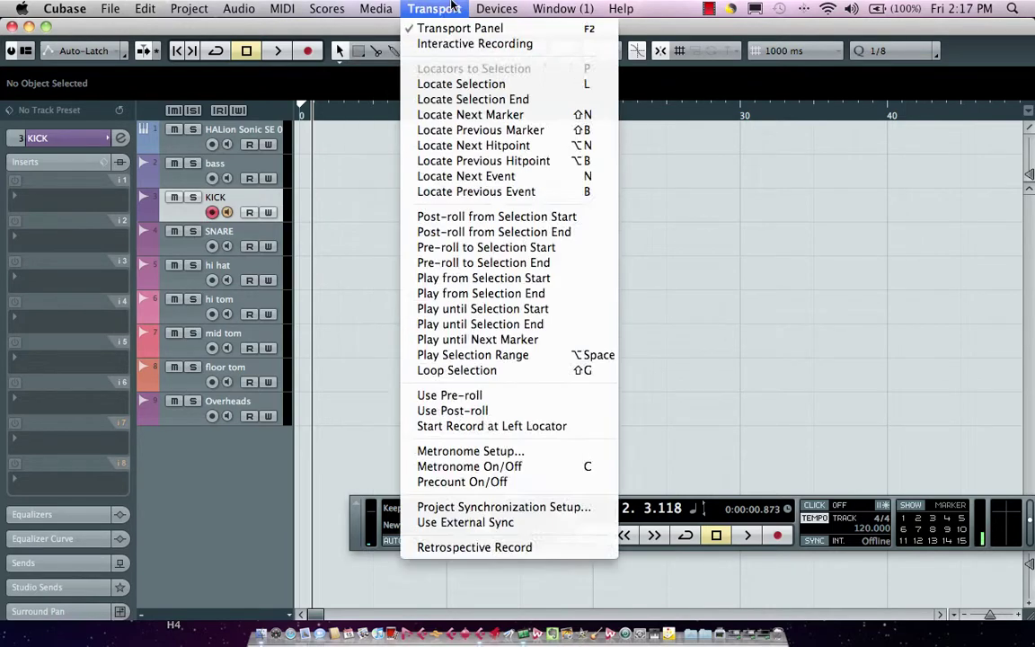
pyautogui.moveTo(497, 8)
pyautogui.click(463, 105)
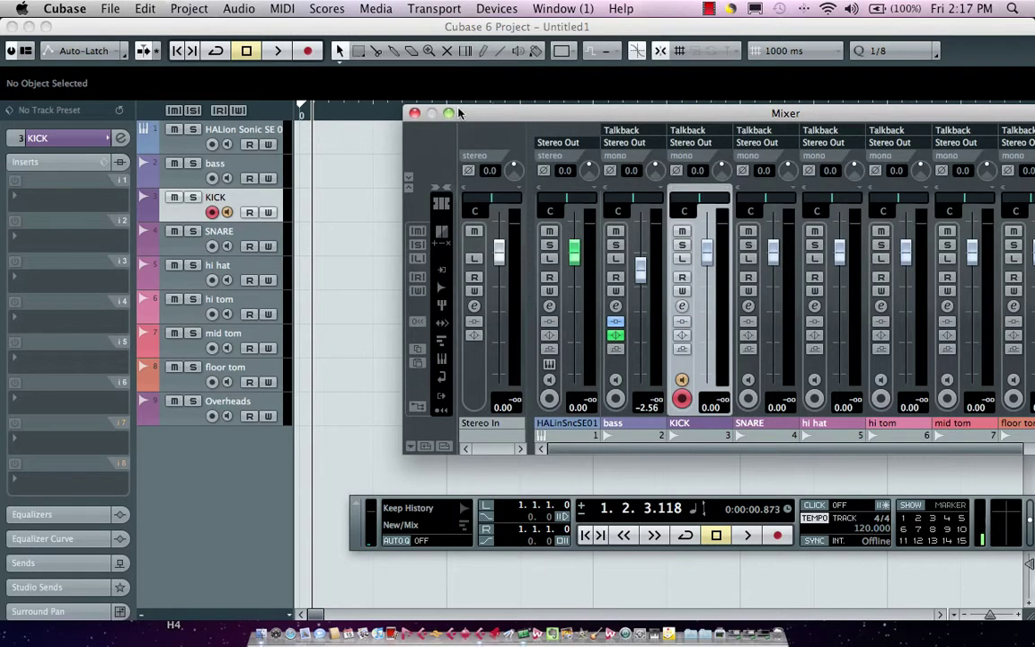
pyautogui.moveTo(530, 122); pyautogui.dragTo(276, 88)
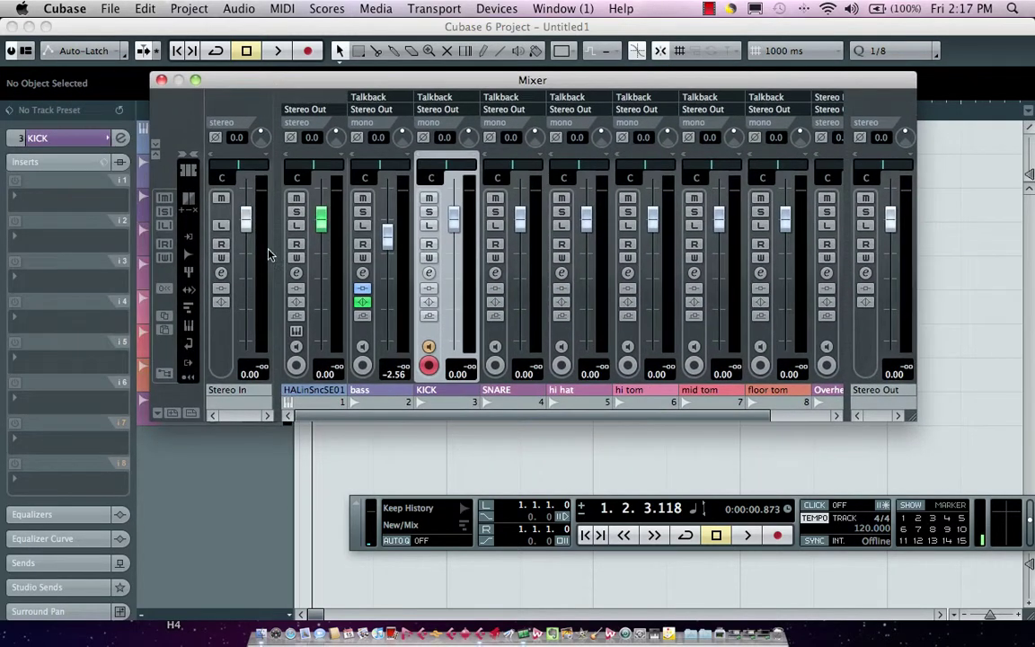
# Step: Set drum faders: KICK -2.85, SNARE -6.81, hi hat -0.90, hi tom -7.85, mid tom -6.15, floor tom -7.15 dB
pyautogui.moveTo(457, 227); pyautogui.dragTo(462, 243)
pyautogui.moveTo(520, 219); pyautogui.dragTo(519, 256)
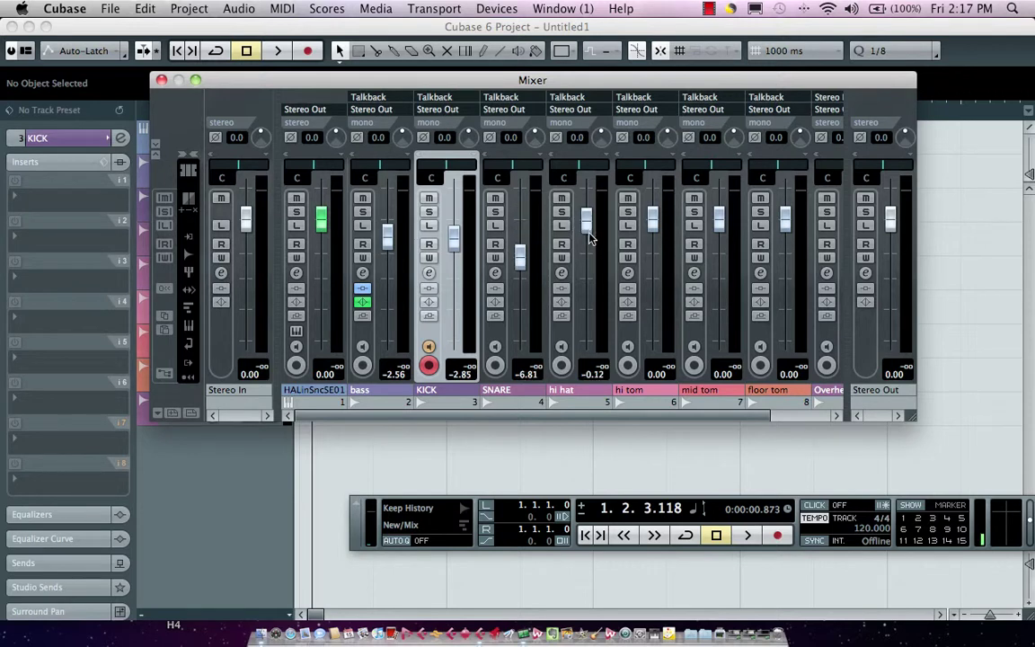
pyautogui.moveTo(586, 218); pyautogui.dragTo(586, 225)
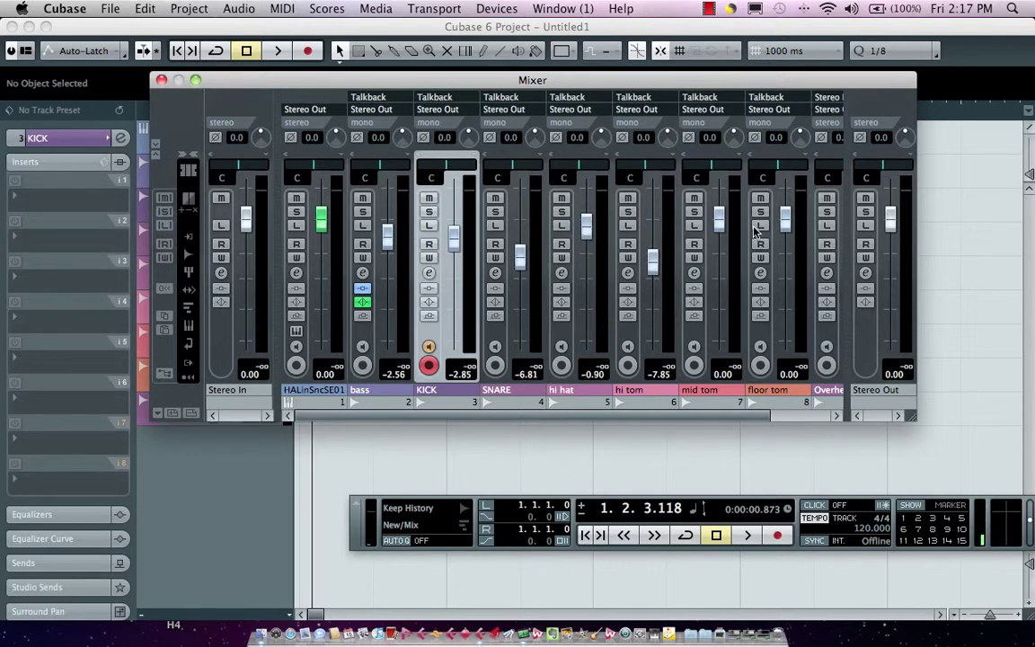
pyautogui.moveTo(653, 218); pyautogui.dragTo(652, 261)
pyautogui.moveTo(719, 217); pyautogui.dragTo(720, 254)
pyautogui.moveTo(786, 218); pyautogui.dragTo(785, 258)
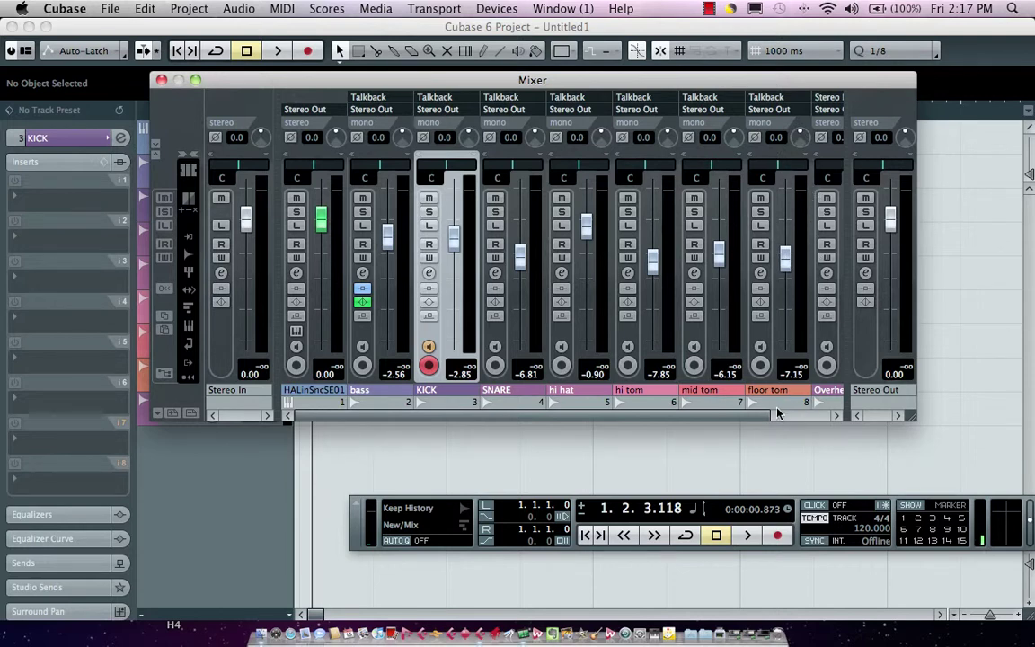
# Step: Phase-invert Overheads and raise it to 2.43, set floor tom to -2.56, then close the Mixer
pyautogui.moveTo(912, 416); pyautogui.dragTo(972, 416)
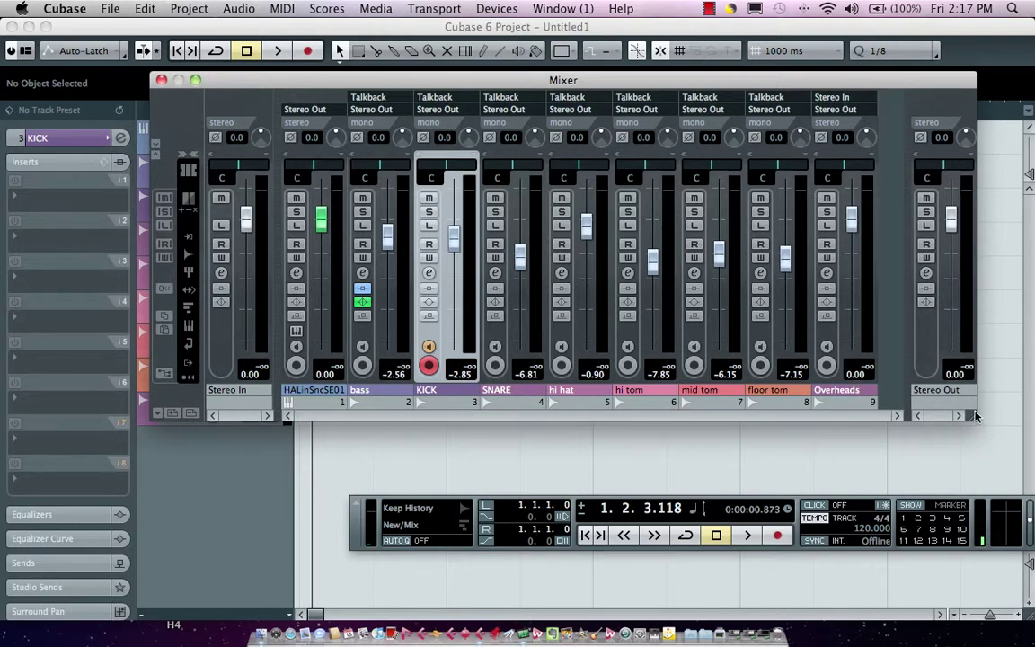
pyautogui.click(821, 136)
pyautogui.moveTo(851, 218); pyautogui.dragTo(854, 206)
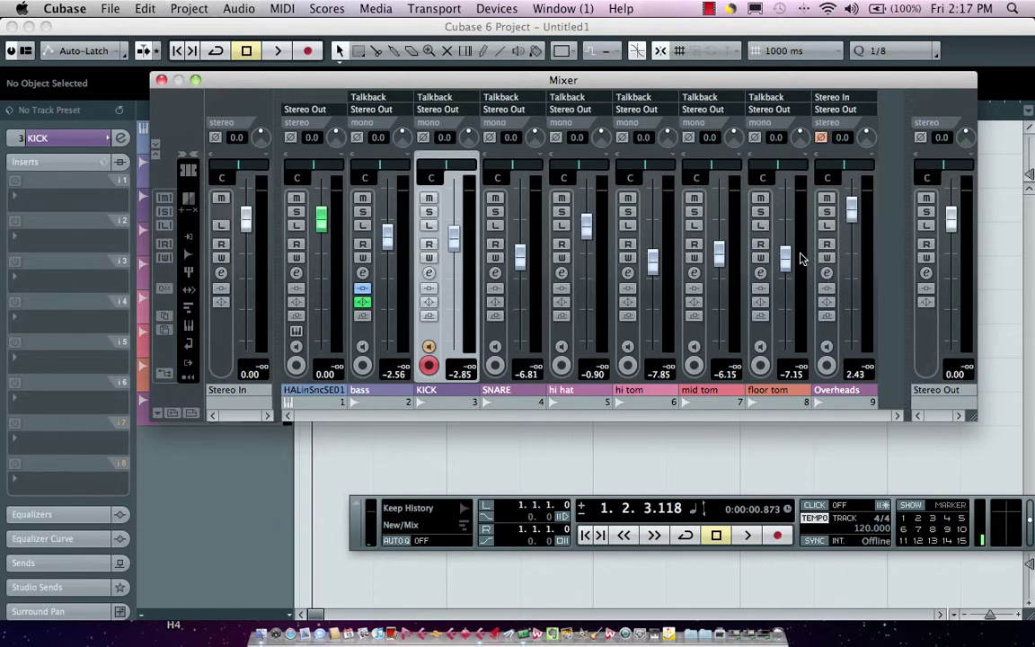
pyautogui.moveTo(785, 259); pyautogui.dragTo(768, 241)
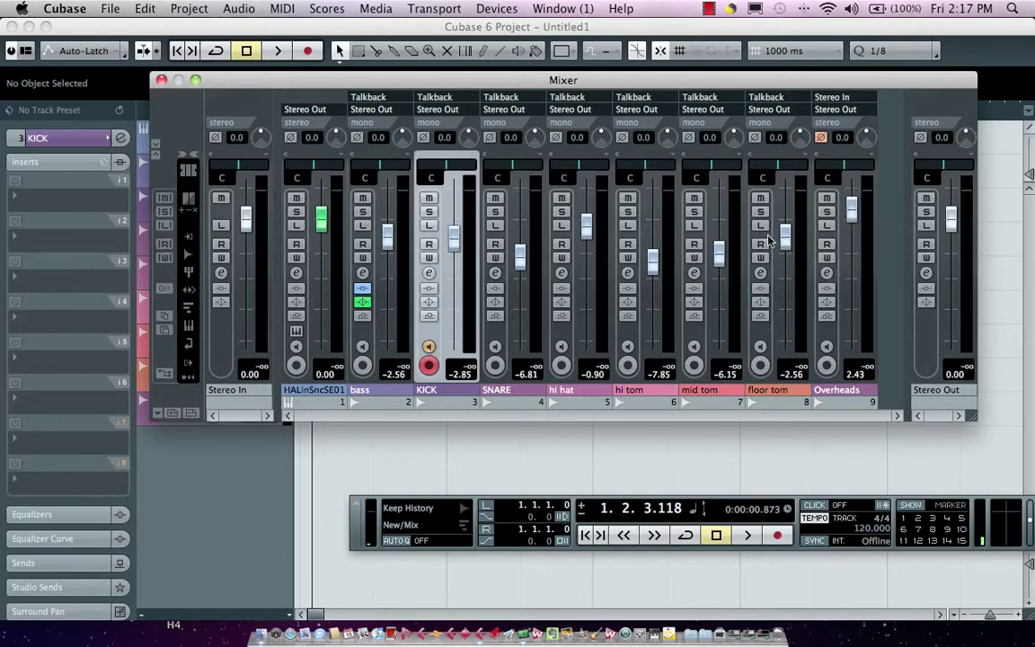
pyautogui.click(162, 80)
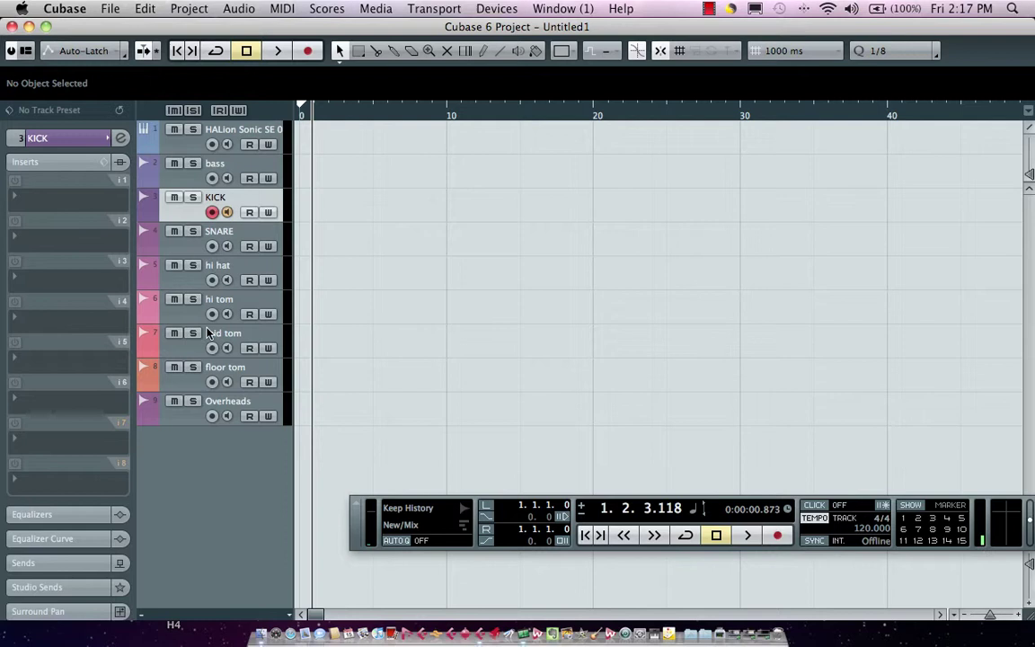
# Step: Select the drum tracks KICK through Overheads and choose Save Track Preset from the track list menu
pyautogui.keyDown('shift'); pyautogui.click(189, 424); pyautogui.keyUp('shift')
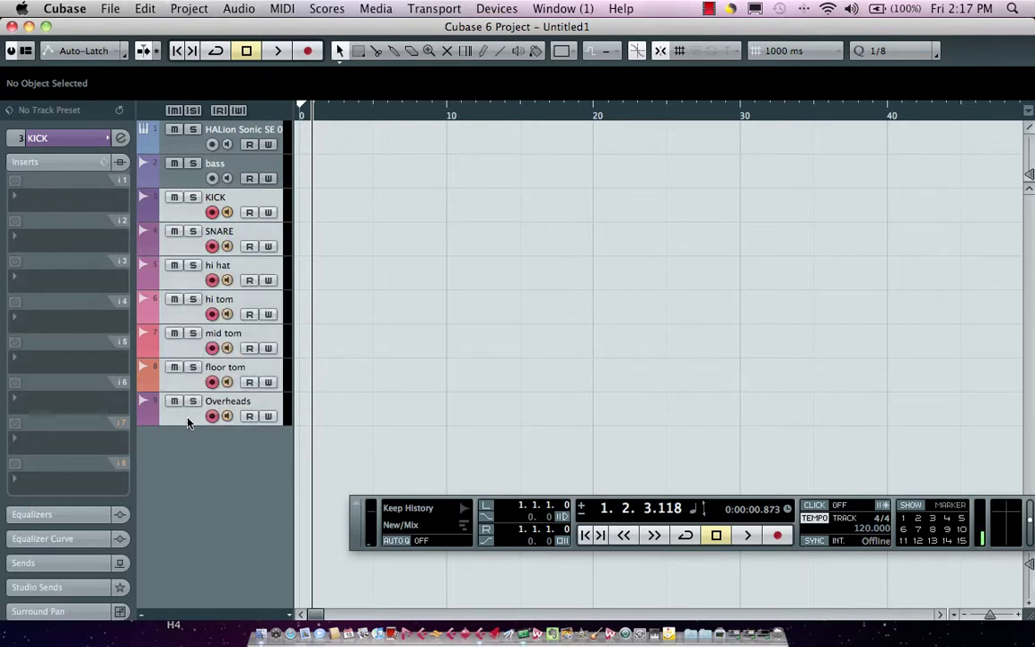
pyautogui.rightClick(189, 423)
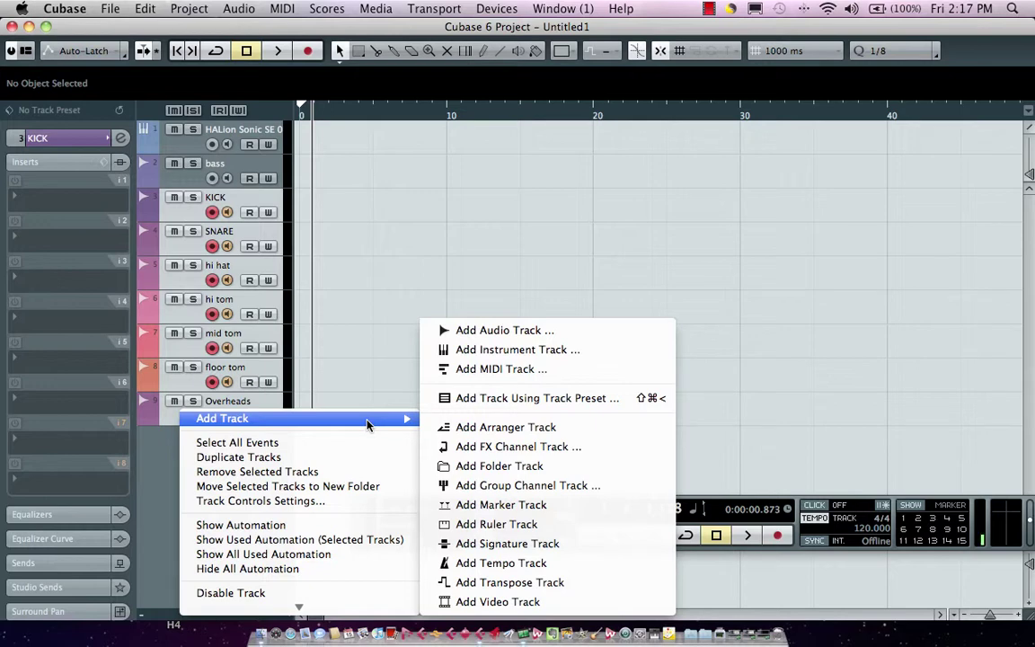
pyautogui.moveTo(300, 608)
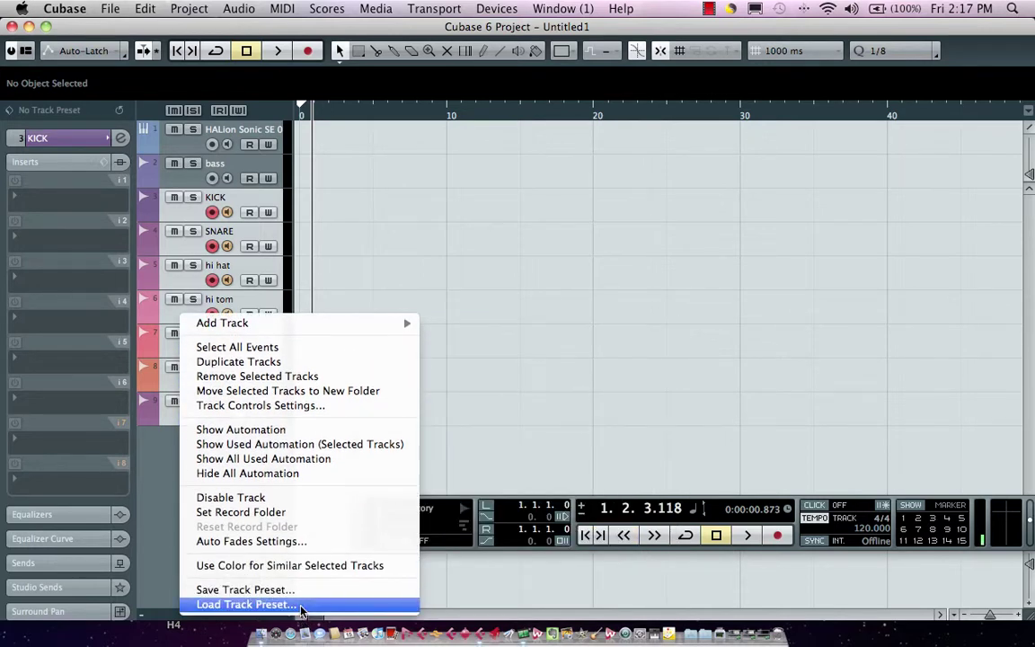
pyautogui.click(295, 590)
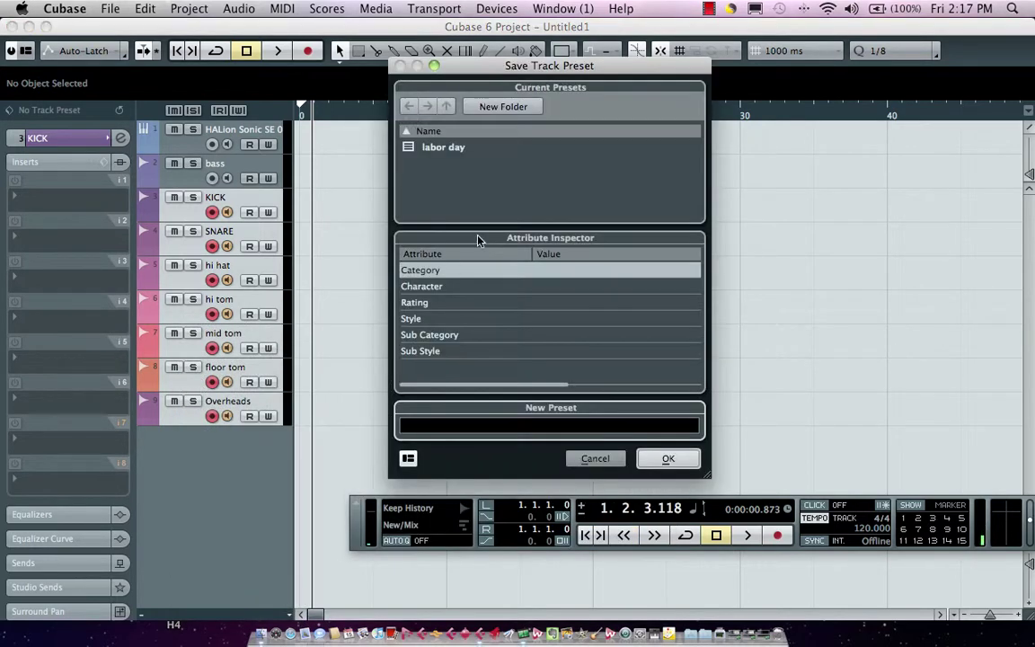
# Step: Name the preset 'Studio Drum Kit', set its sub category to Drum&Perc > Drumset, and save it
pyautogui.click(534, 432)
pyautogui.write('Studio Drum Kit')
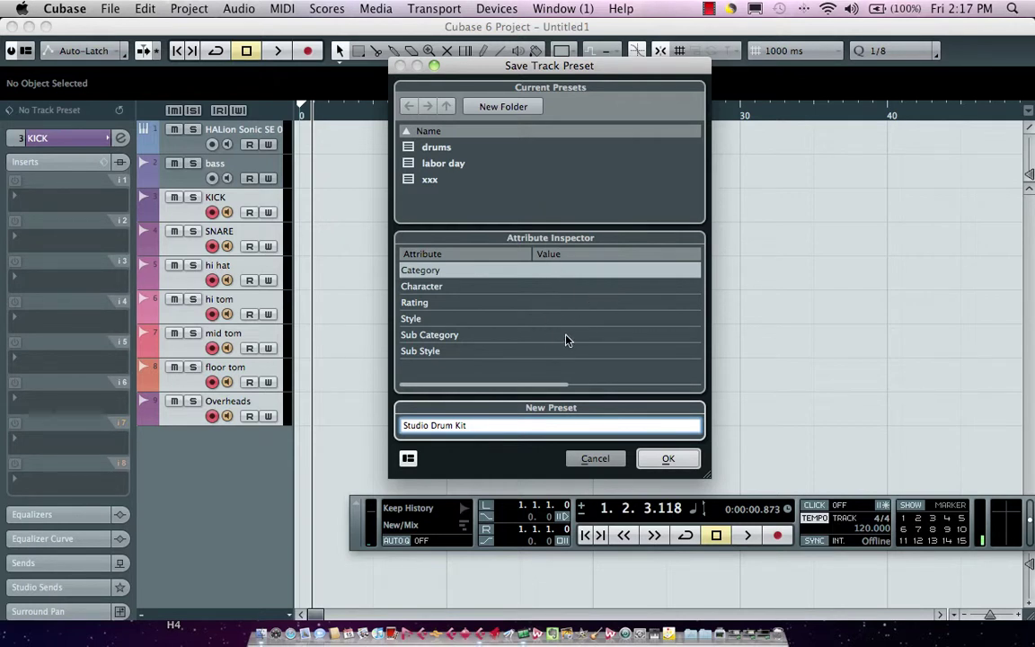
pyautogui.click(592, 335)
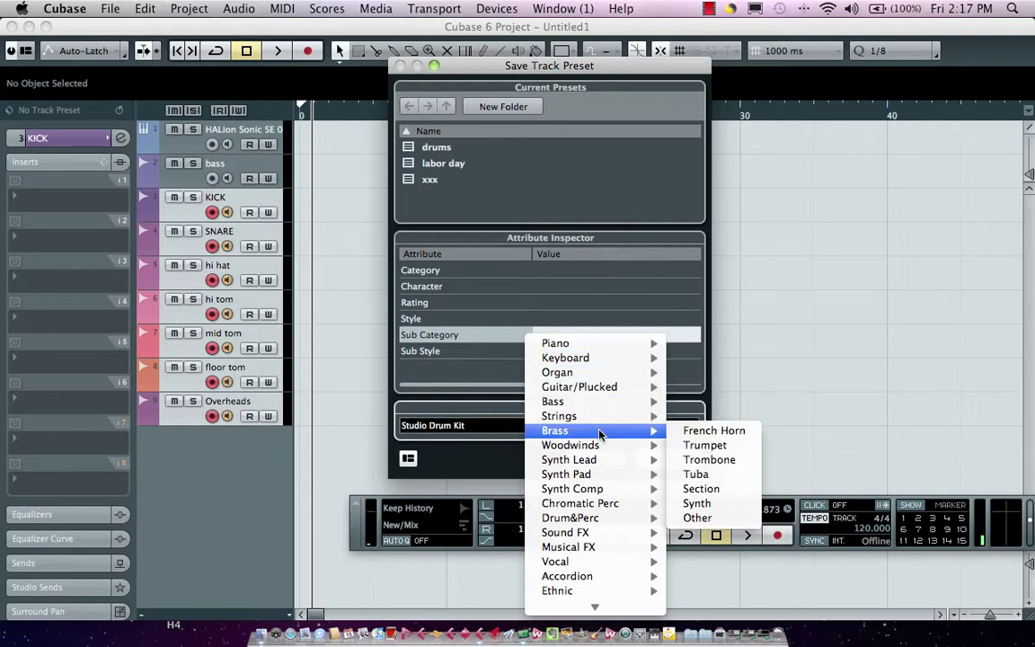
pyautogui.moveTo(601, 419)
pyautogui.moveTo(601, 477)
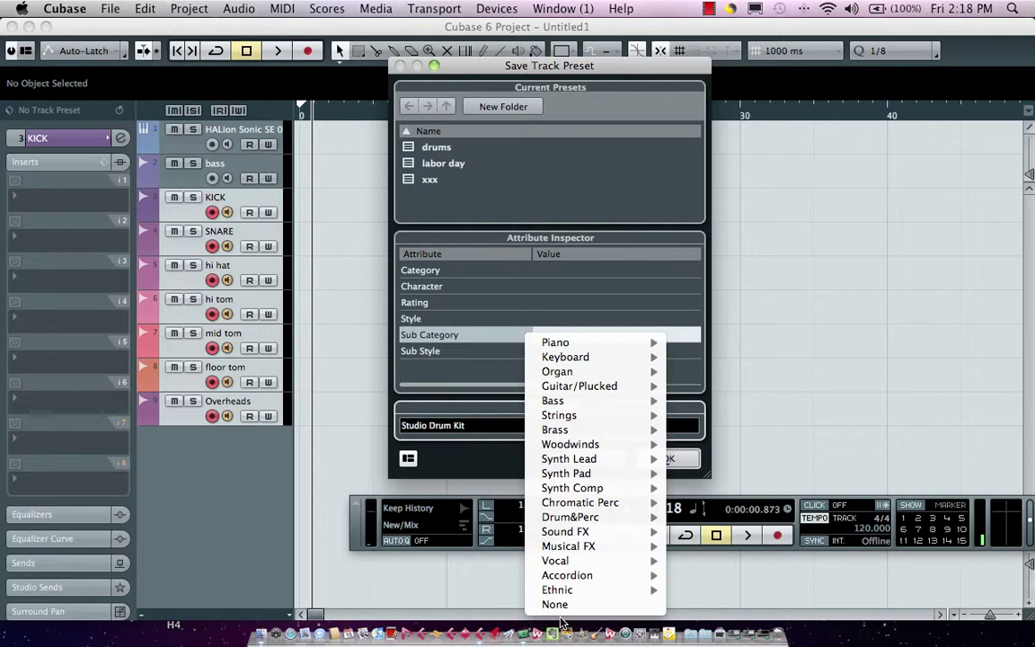
pyautogui.moveTo(592, 518)
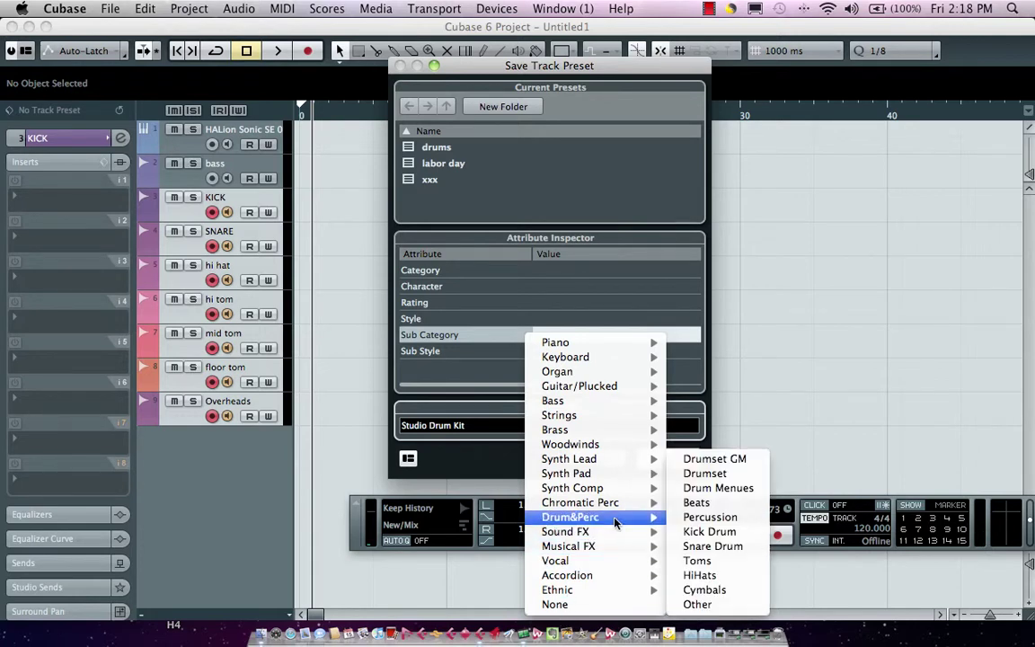
pyautogui.click(746, 476)
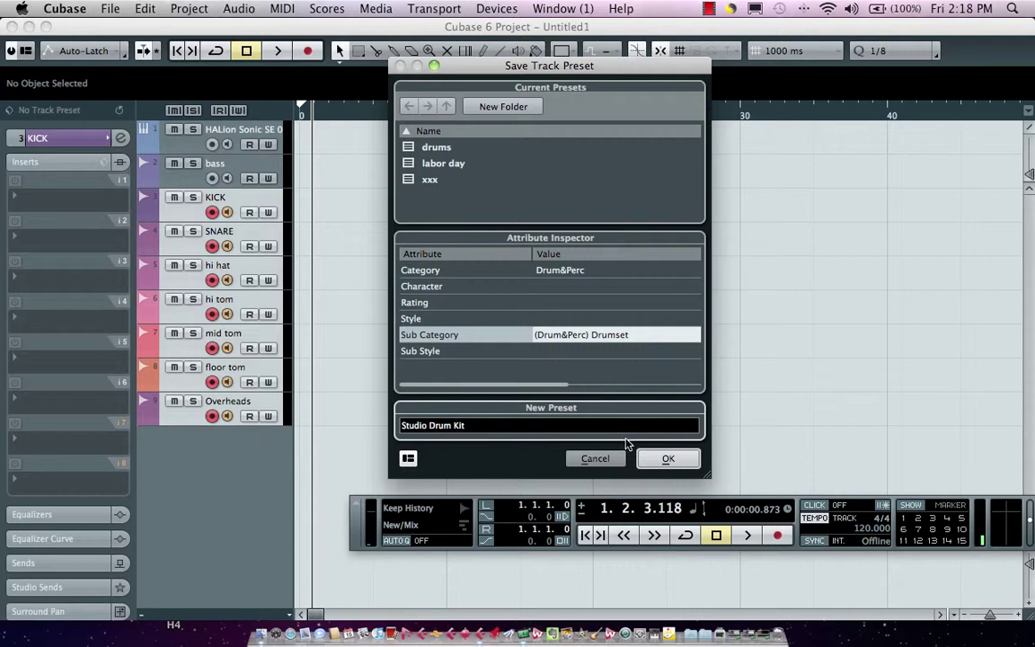
pyautogui.click(668, 458)
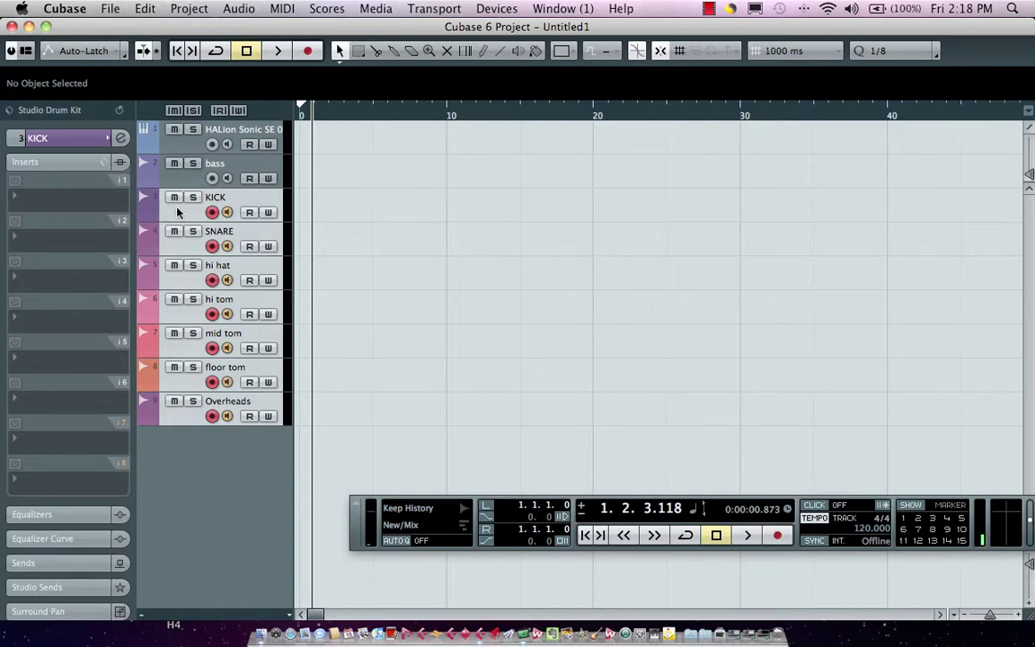
# Step: Remove the selected drum tracks, then re-add KICK through Overheads from the Studio Drum Kit preset
pyautogui.rightClick(184, 199)
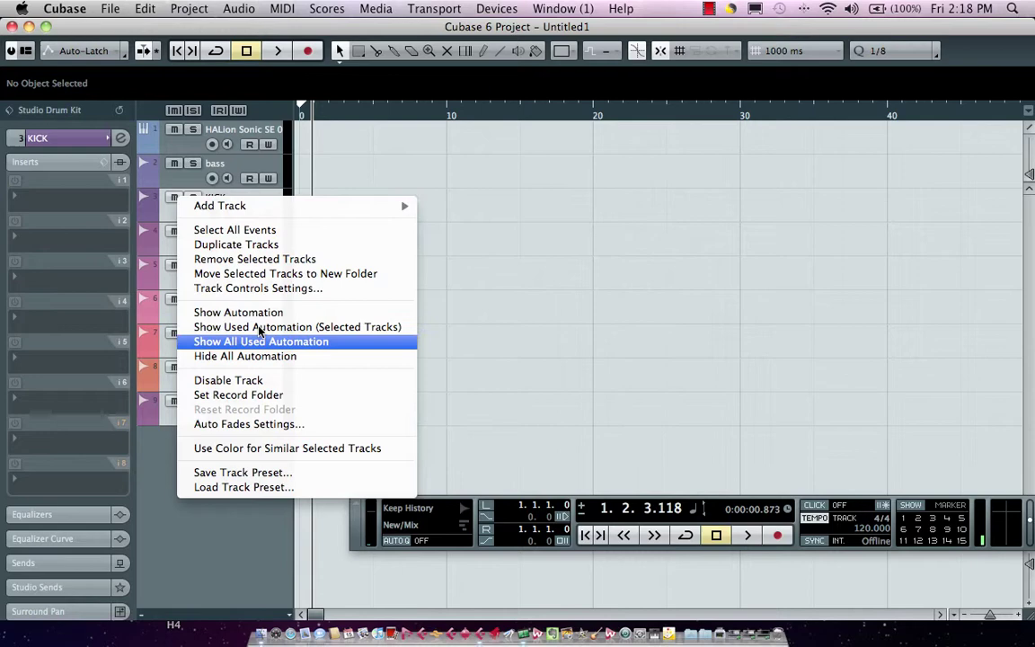
pyautogui.click(243, 259)
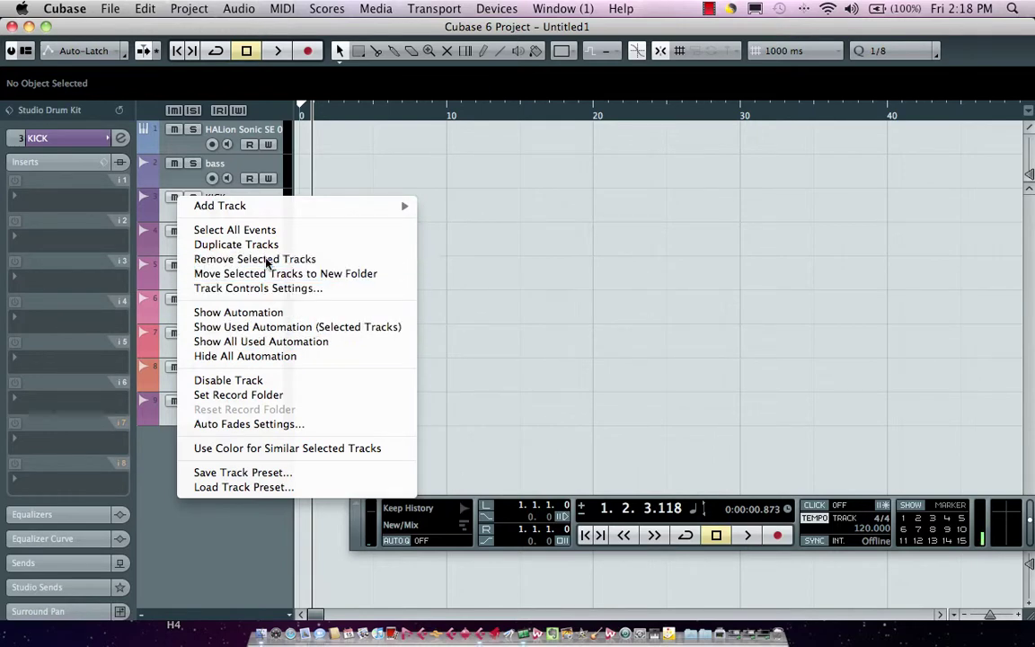
pyautogui.rightClick(218, 207)
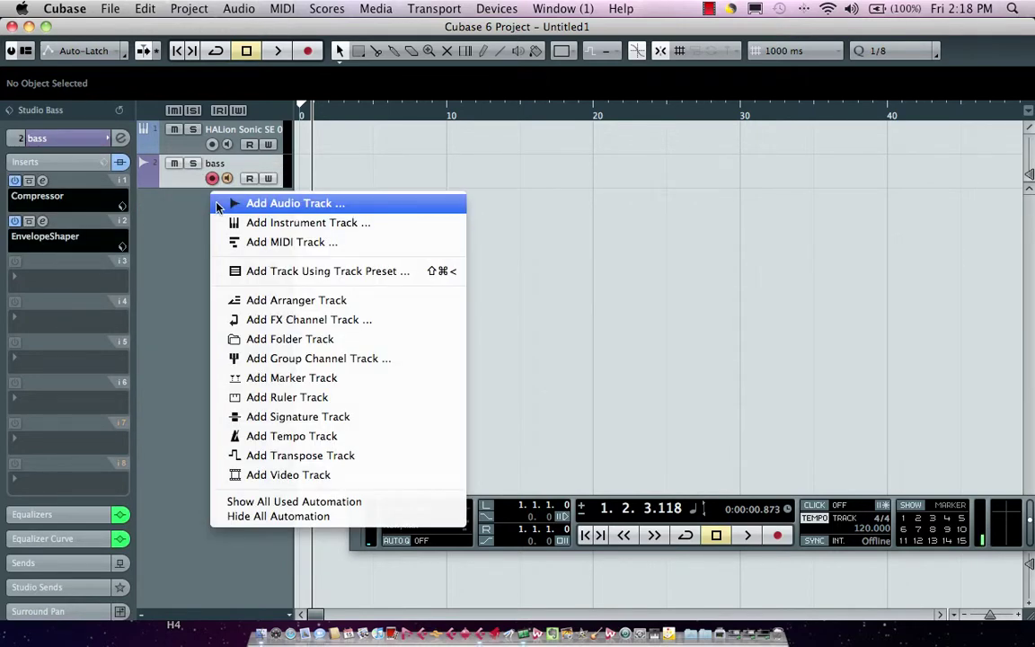
pyautogui.click(292, 279)
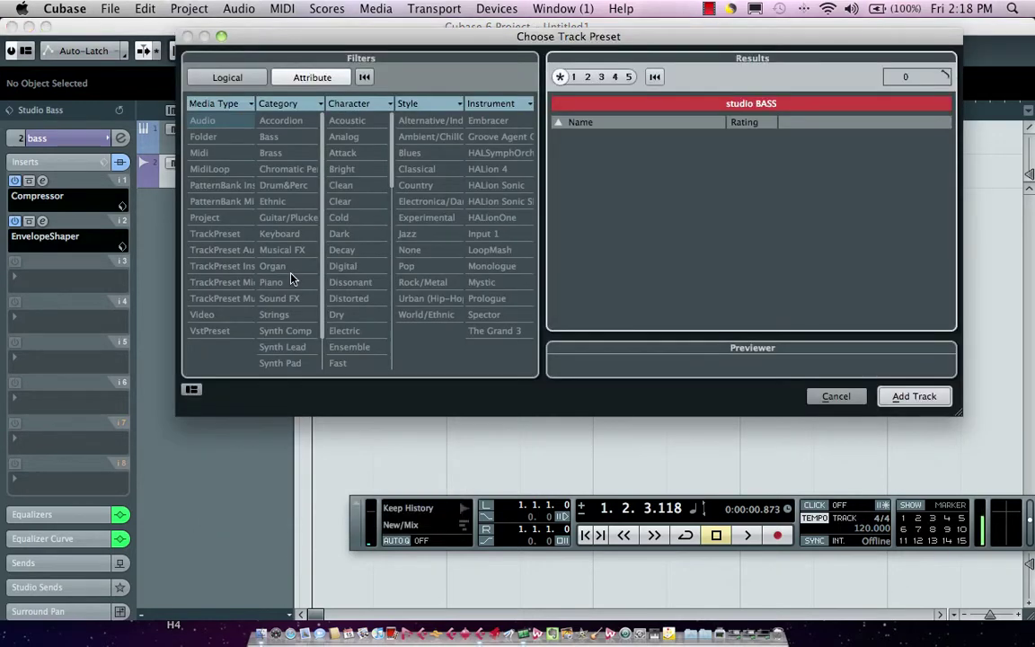
pyautogui.click(693, 96)
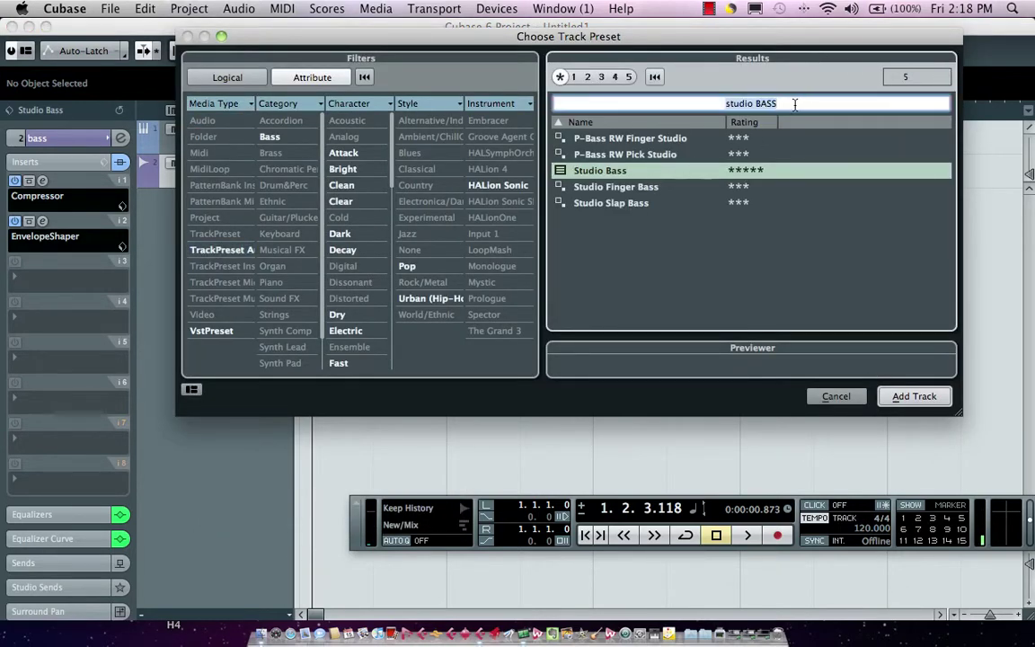
pyautogui.press('BackSpace')
pyautogui.press('BackSpace')
pyautogui.press('BackSpace')
pyautogui.press('BackSpace')
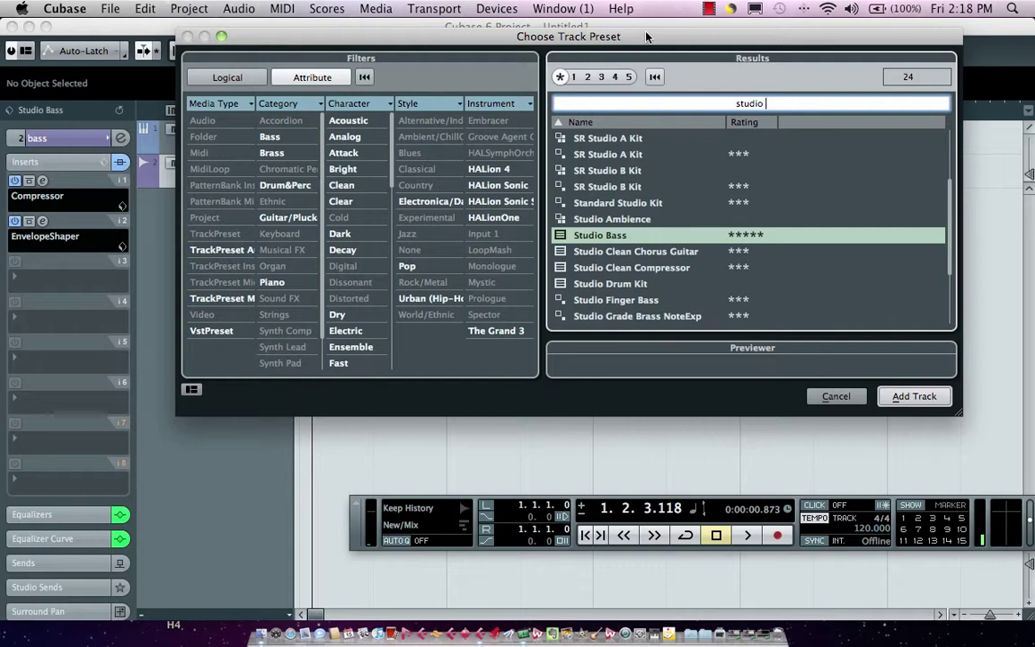
pyautogui.moveTo(581, 34); pyautogui.dragTo(779, 36)
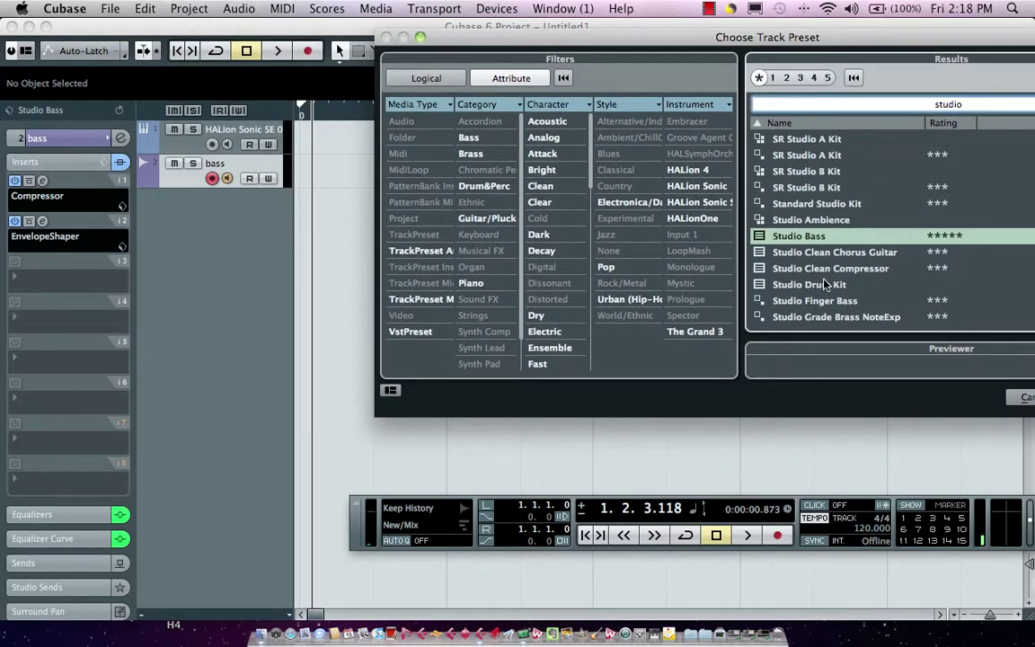
pyautogui.moveTo(827, 286); pyautogui.dragTo(214, 232)
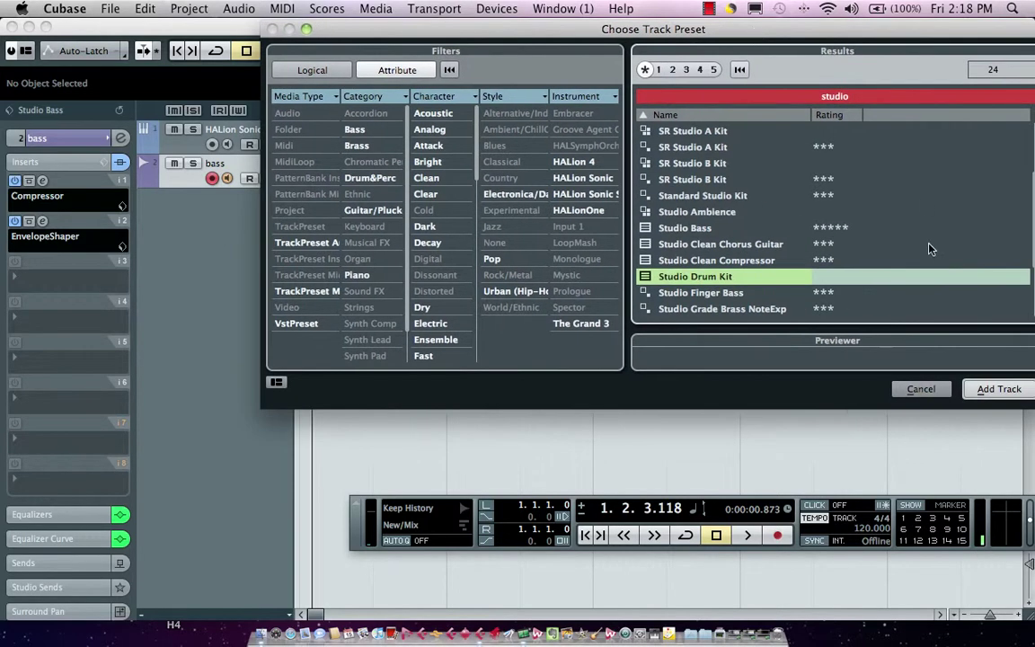
pyautogui.click(996, 388)
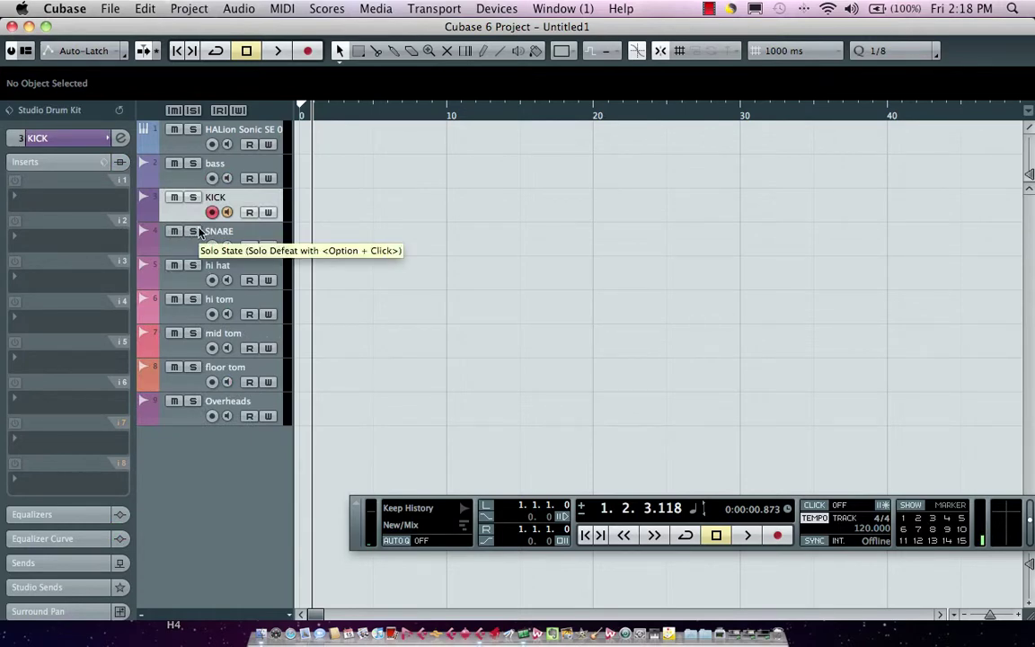
# Step: Check in the Mixer that drum levels kept KICK -2.85 to Overheads 2.43, then select the bass track
pyautogui.press('F3')
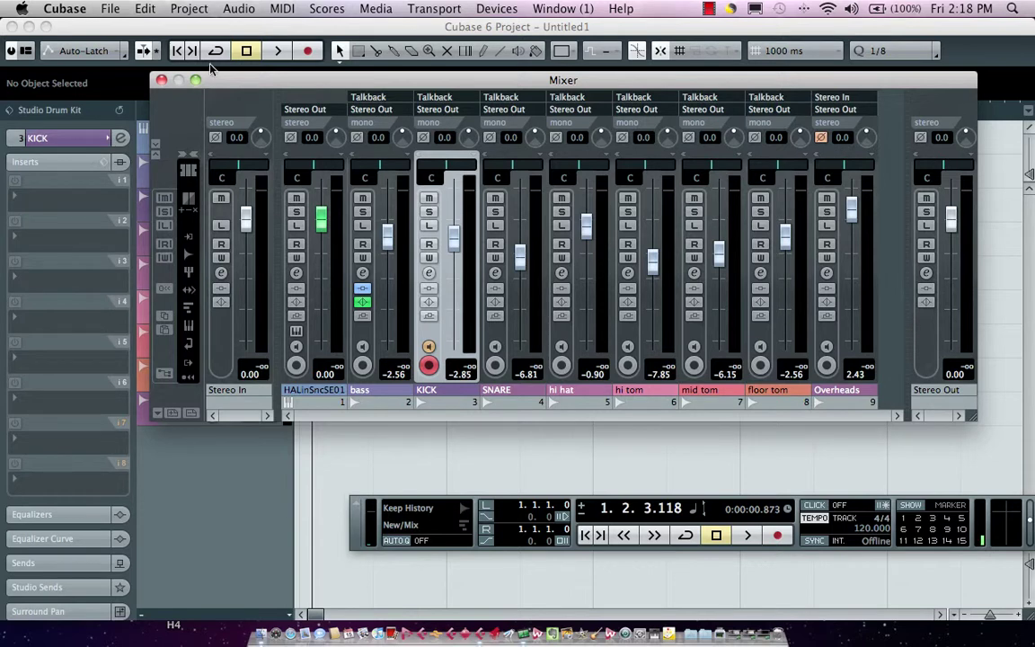
pyautogui.click(162, 80)
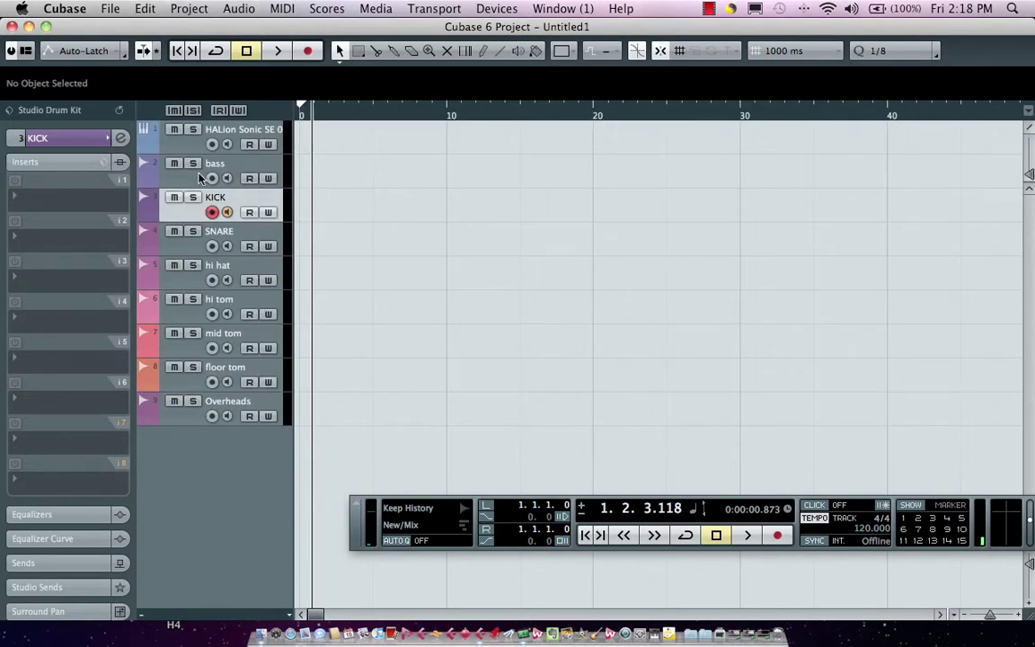
pyautogui.click(180, 157)
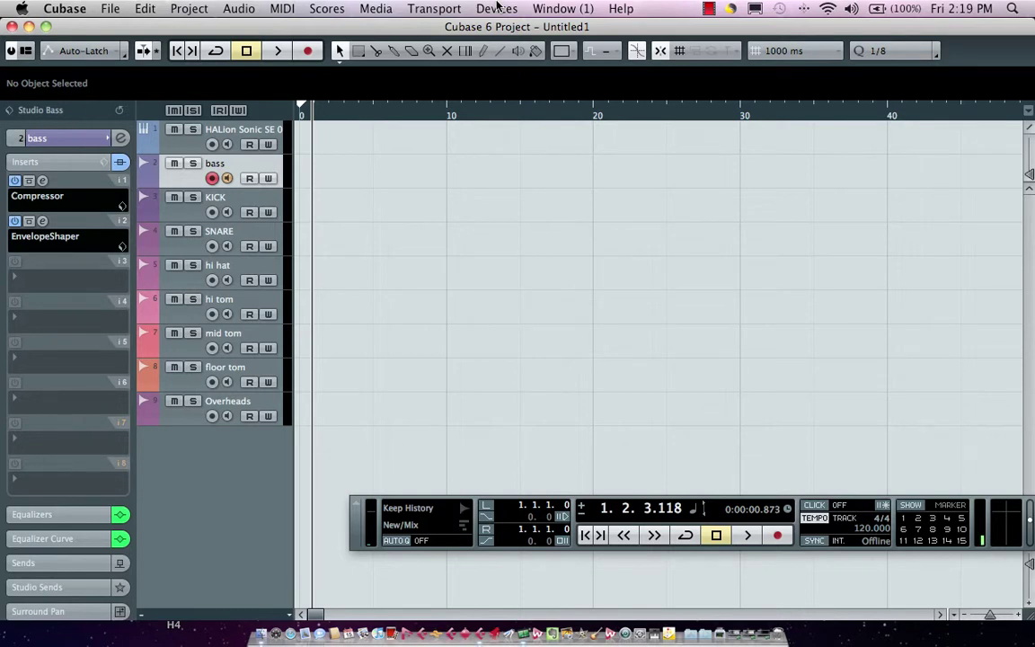
# Step: Add a guitar track from the Cc Top Old School preset, filtering by Guitar/Pluck and Rock/Metal
pyautogui.rightClick(178, 176)
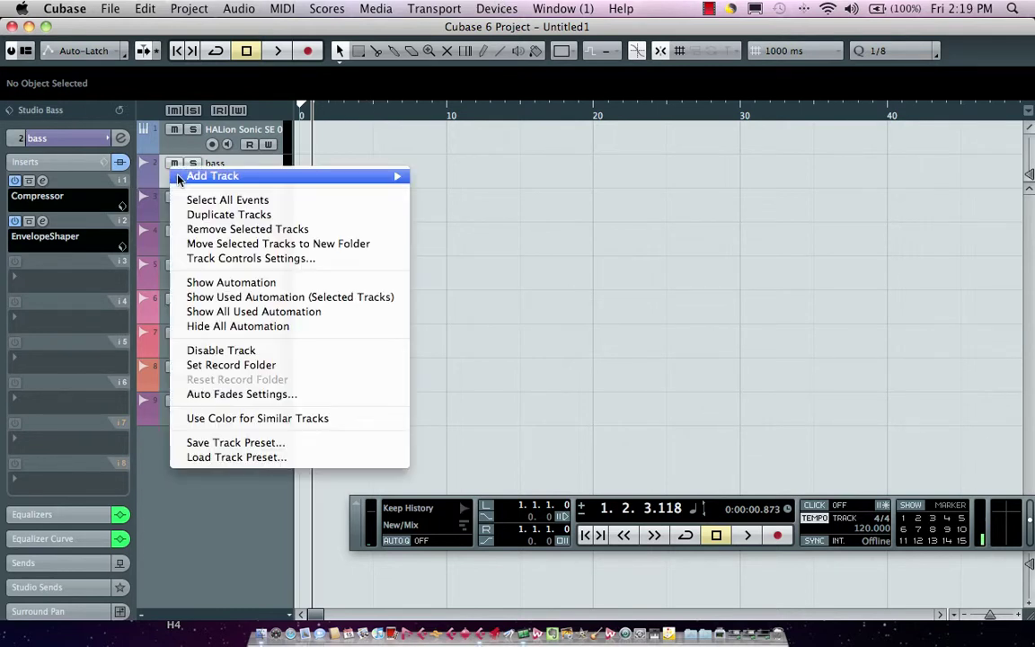
pyautogui.moveTo(203, 178)
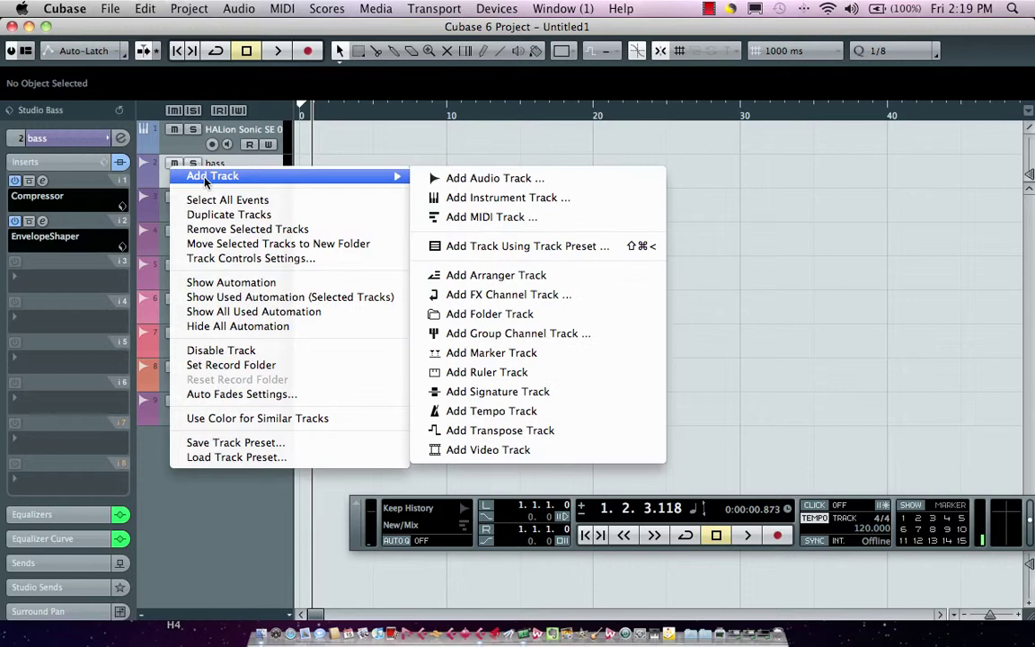
pyautogui.click(553, 245)
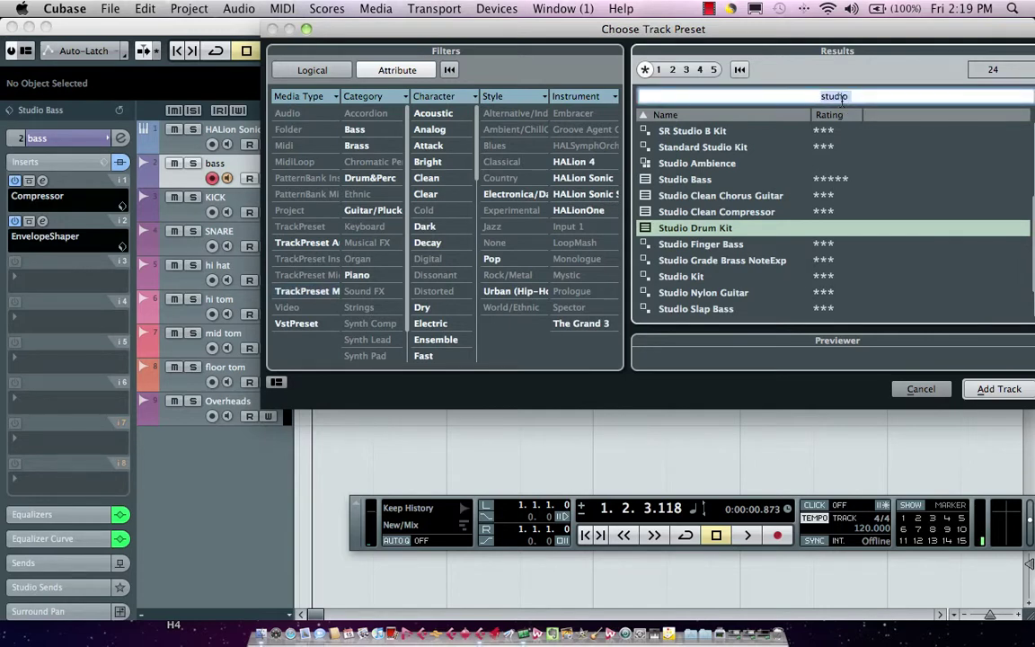
pyautogui.doubleClick(753, 90)
pyautogui.press('BackSpace')
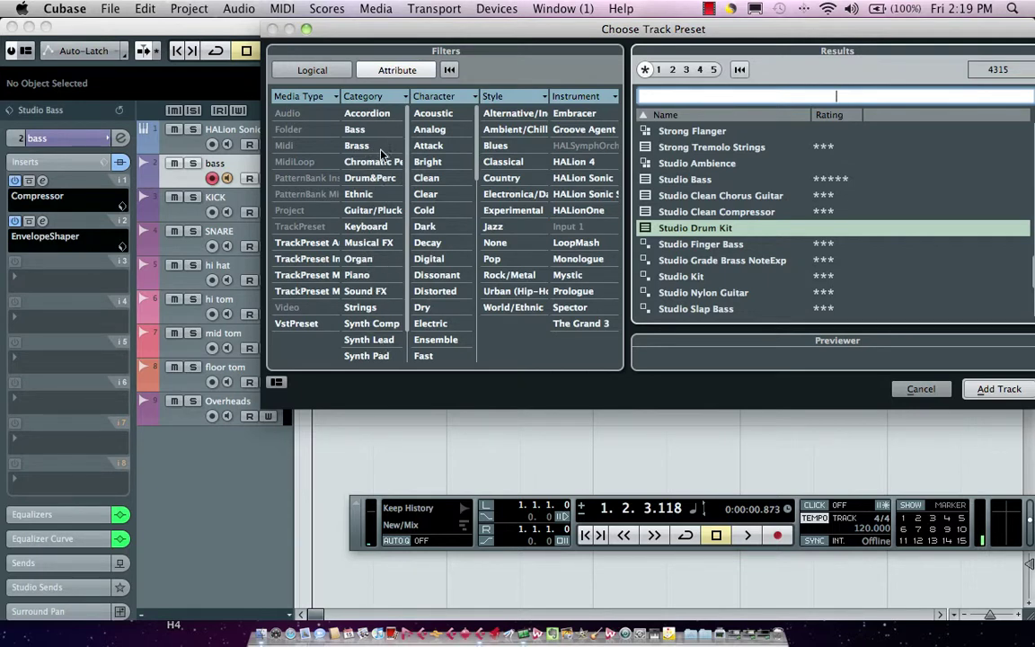
pyautogui.click(376, 210)
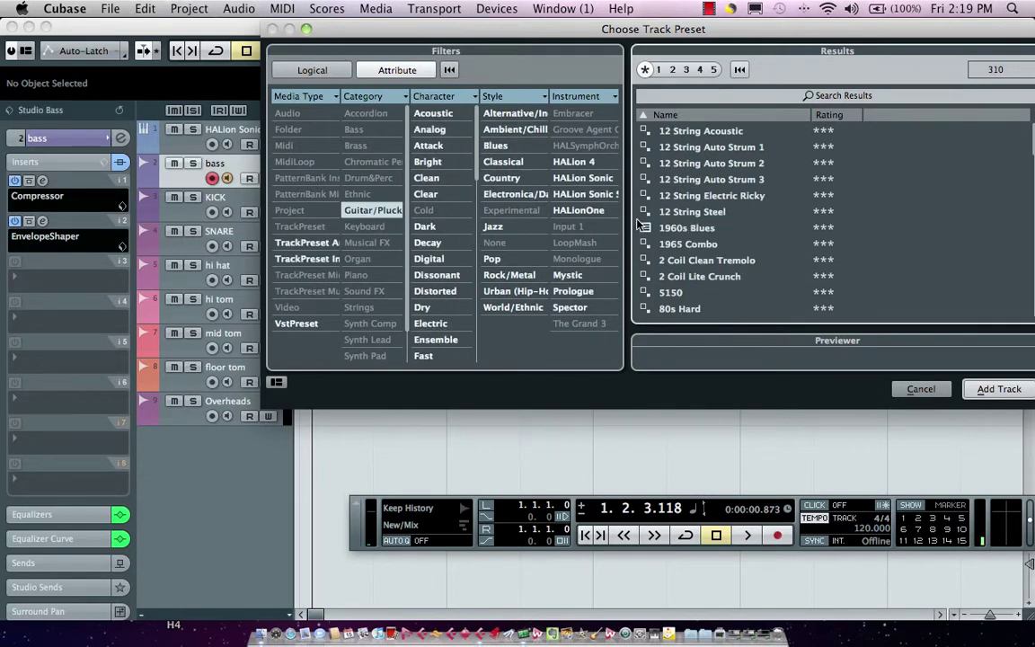
pyautogui.scroll(-1, 645, 241)
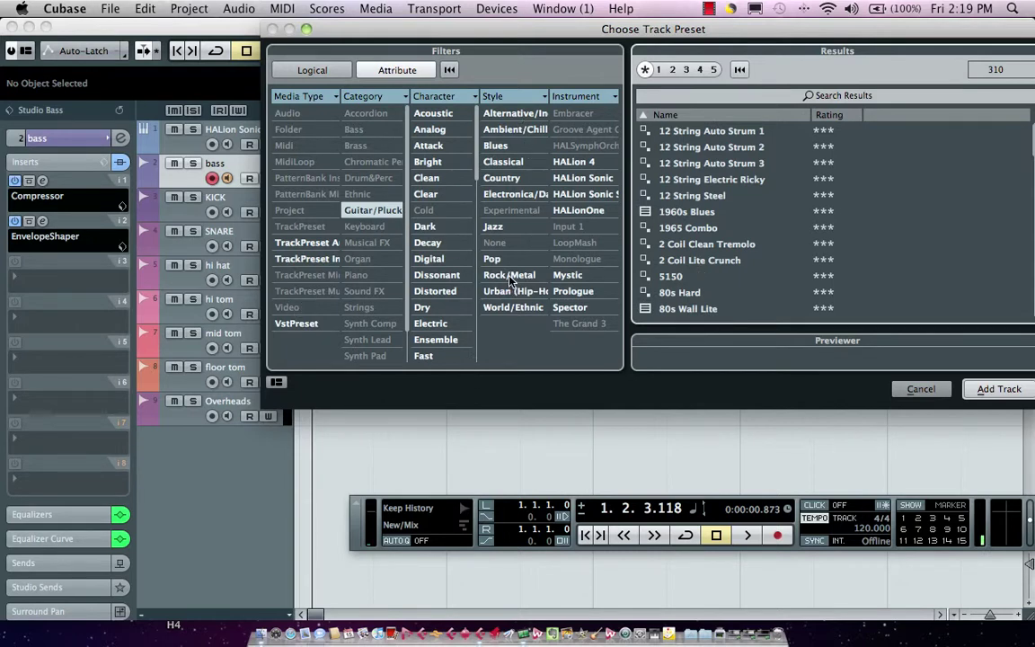
pyautogui.click(510, 275)
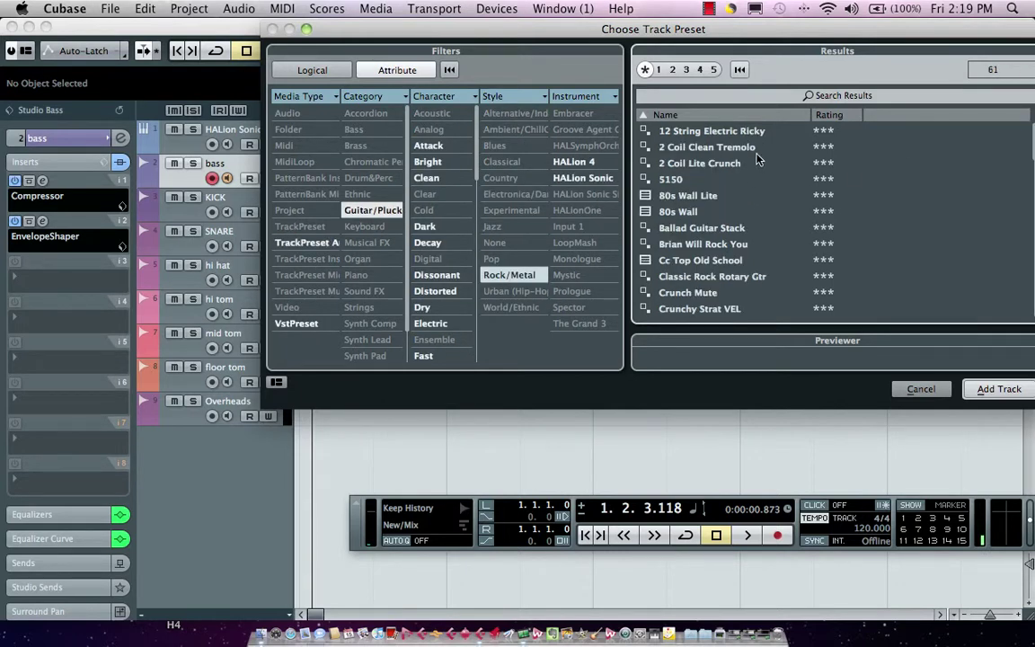
pyautogui.click(693, 199)
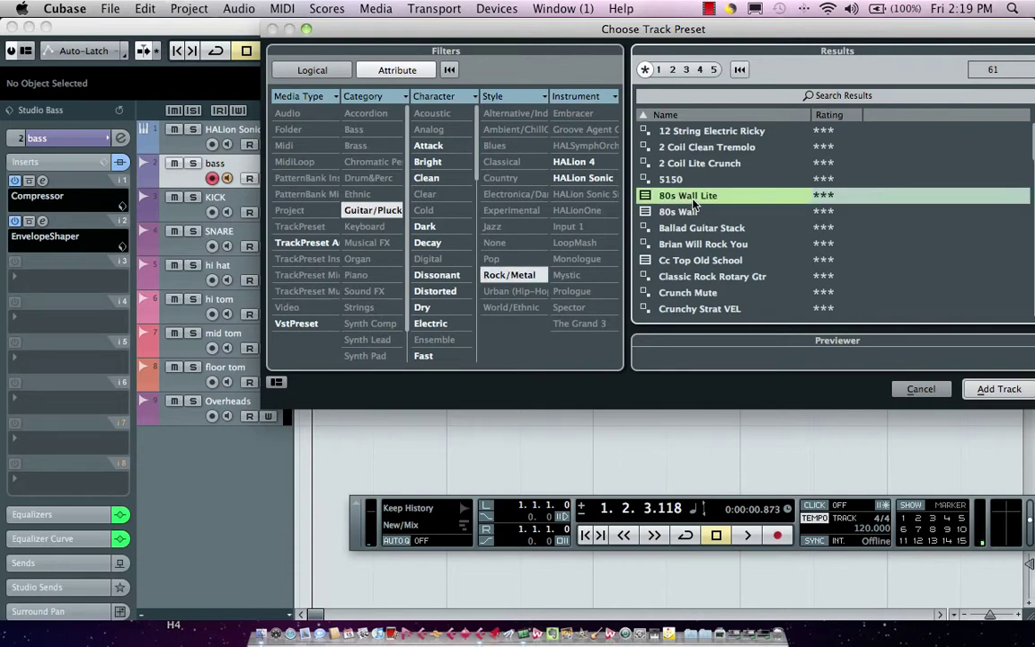
pyautogui.click(703, 262)
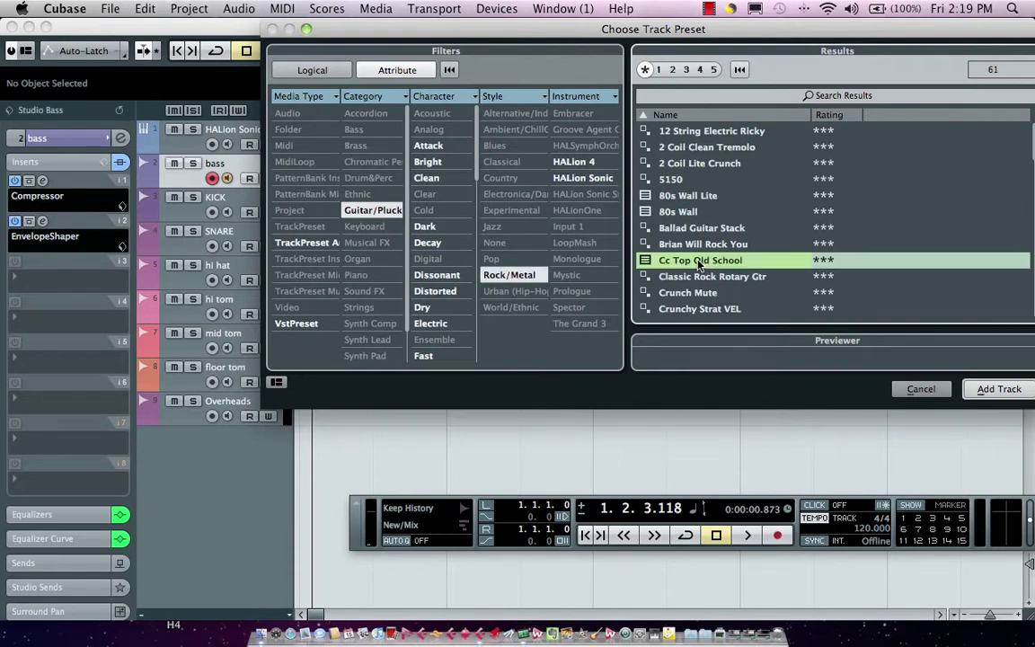
pyautogui.click(999, 389)
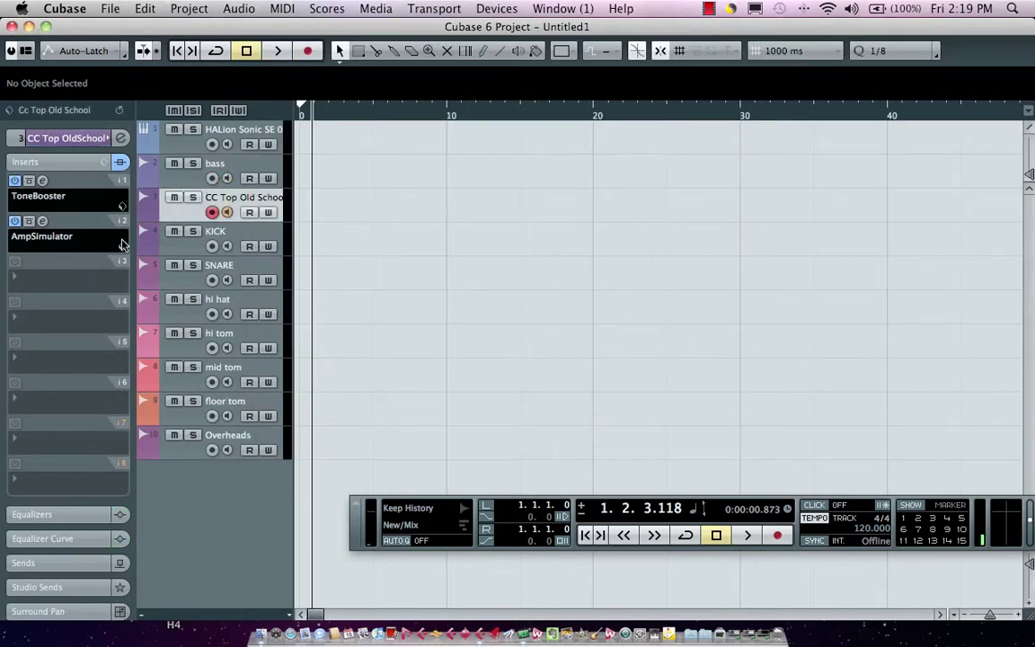
# Step: Open the MediaBay and clear the leftover Studio Bass search
pyautogui.click(376, 9)
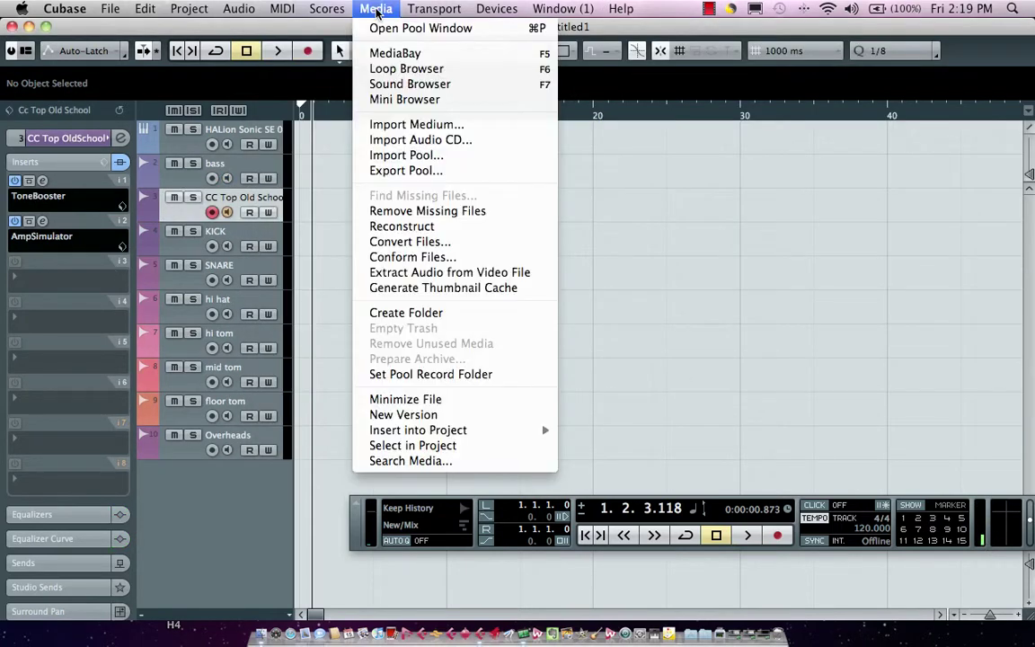
pyautogui.click(400, 56)
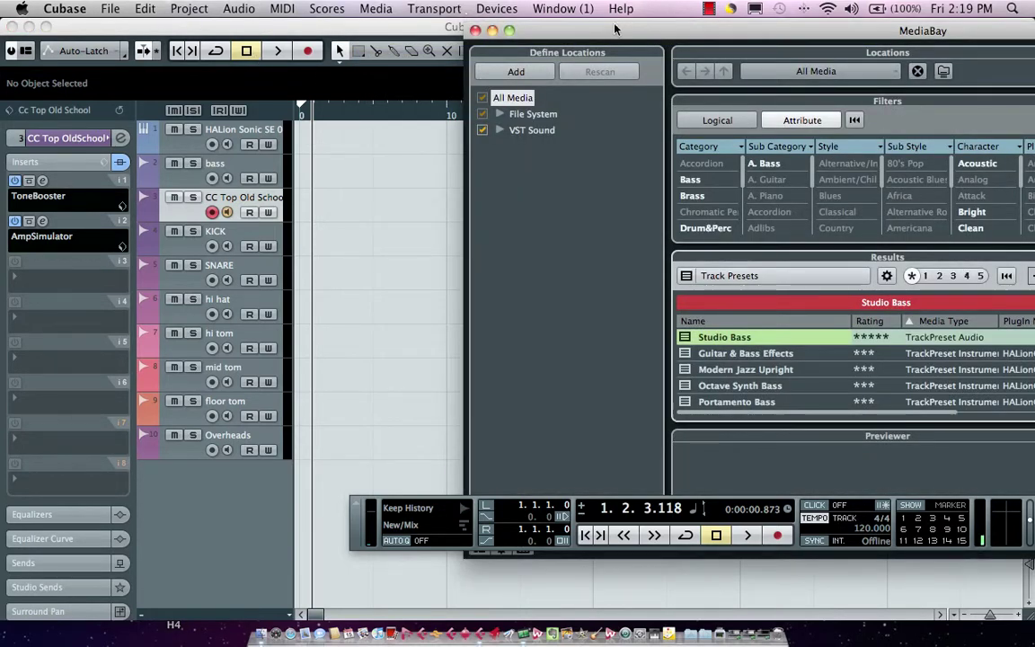
pyautogui.scroll(-2, 478, 185)
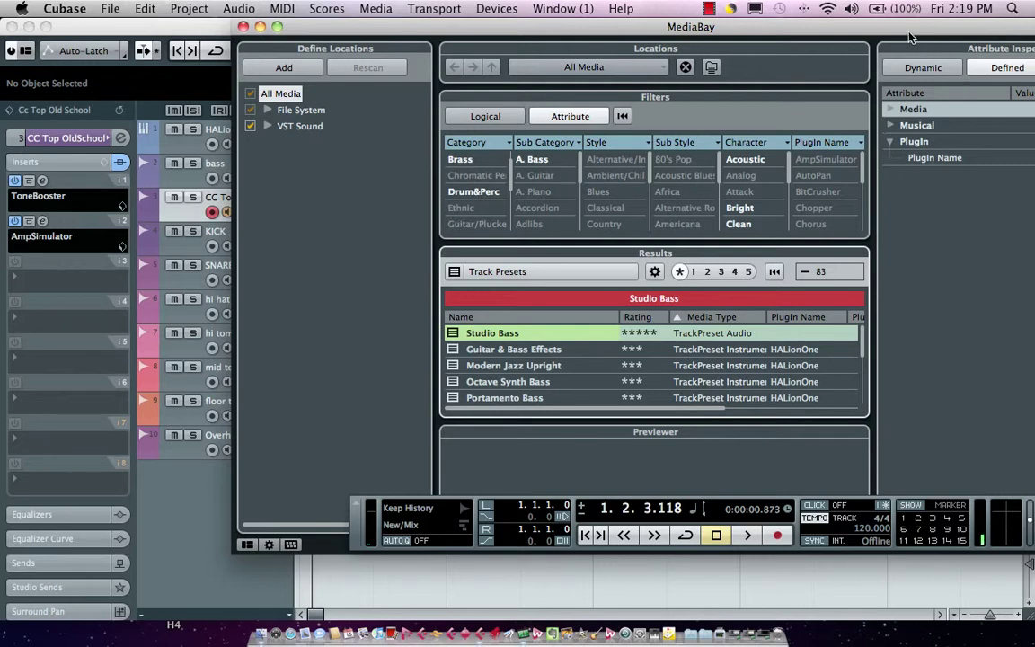
pyautogui.click(677, 302)
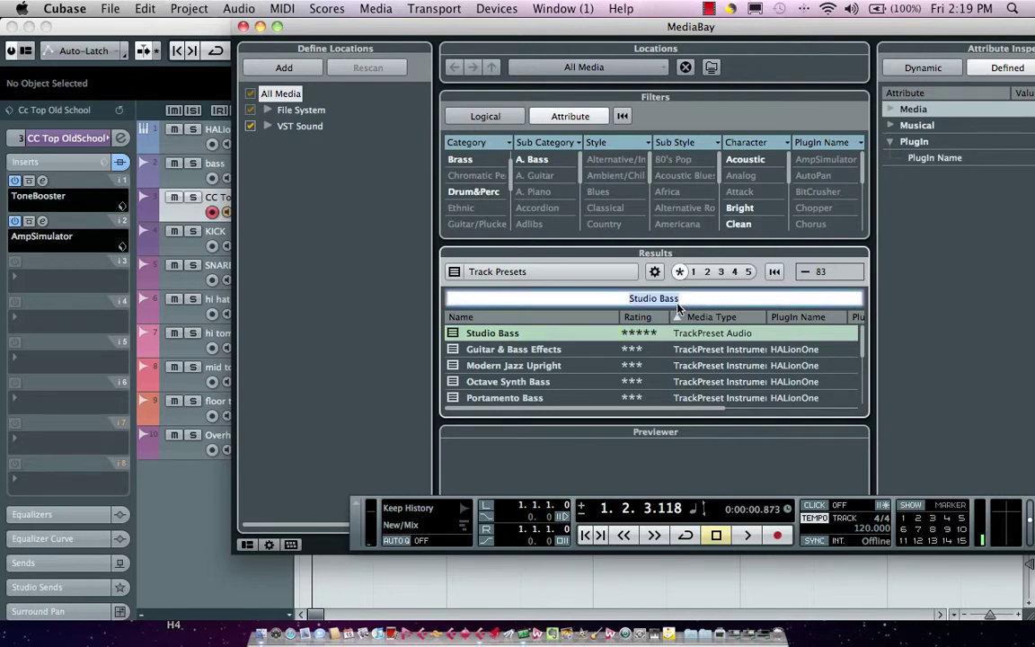
pyautogui.press('BackSpace')
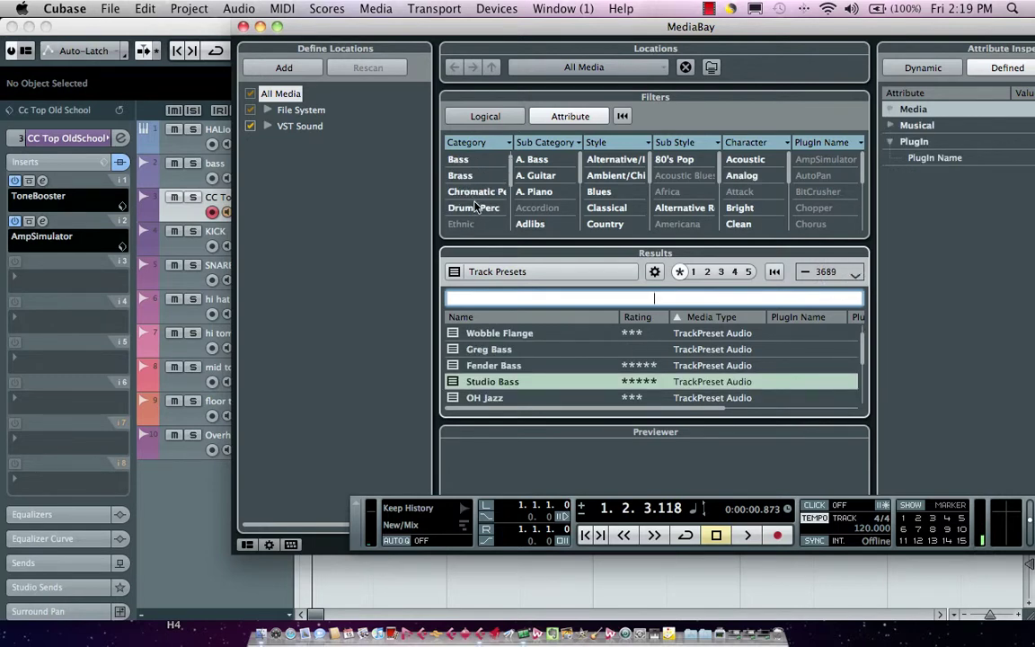
pyautogui.click(514, 189)
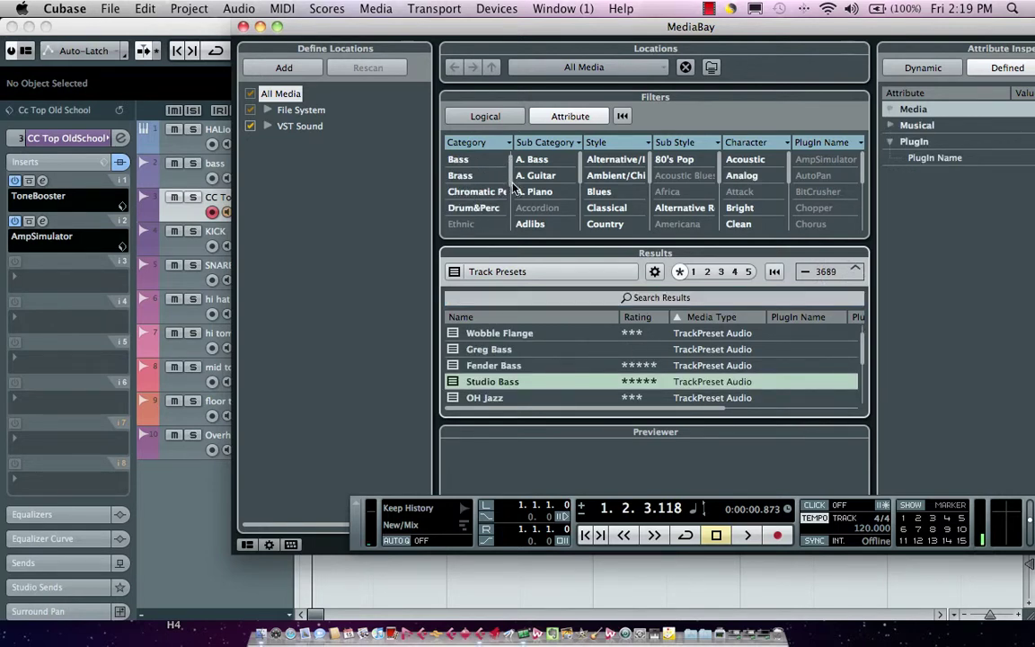
# Step: Filter to Guitar/Pluck, E. Guitar and Rock/Metal, and drop Rock Riffs onto track 3
pyautogui.scroll(-3, 486, 184)
pyautogui.click(488, 178)
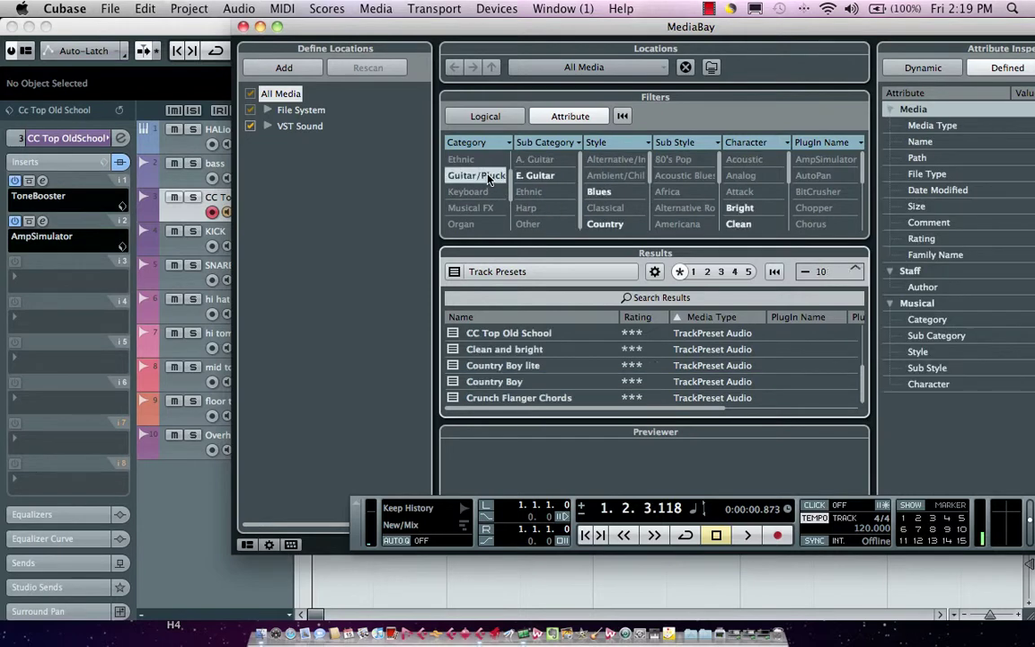
pyautogui.click(535, 176)
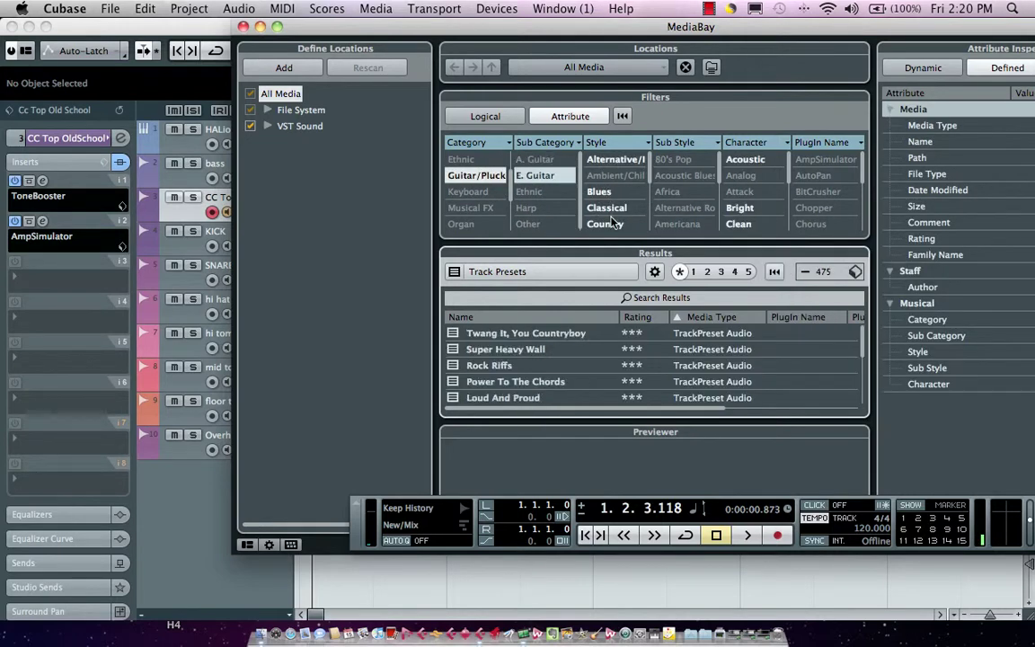
pyautogui.scroll(-5, 611, 216)
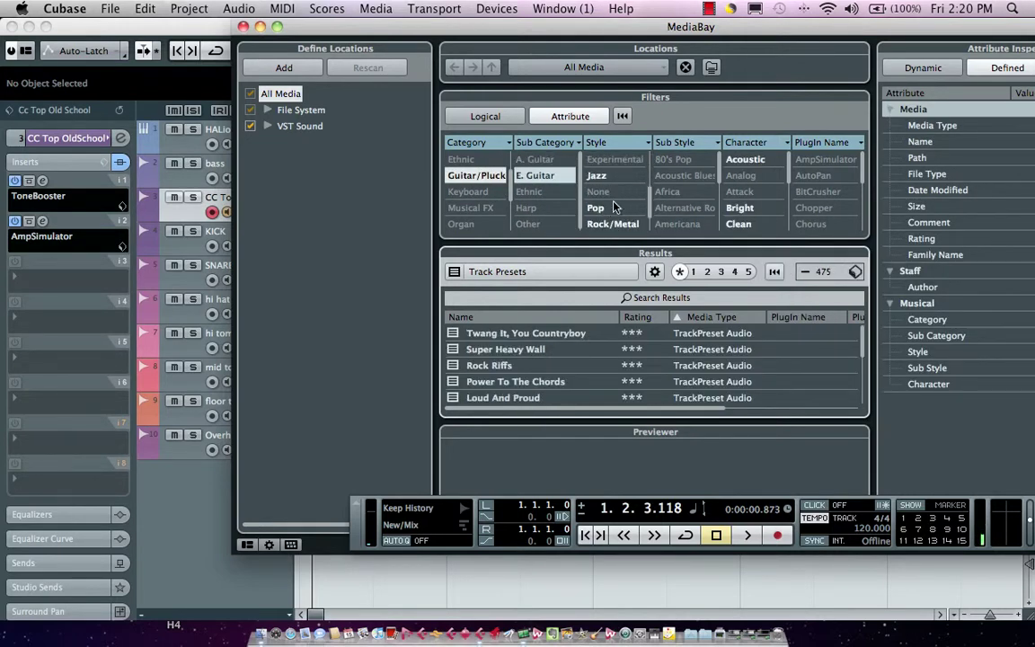
pyautogui.click(613, 223)
pyautogui.moveTo(518, 34); pyautogui.dragTo(643, 34)
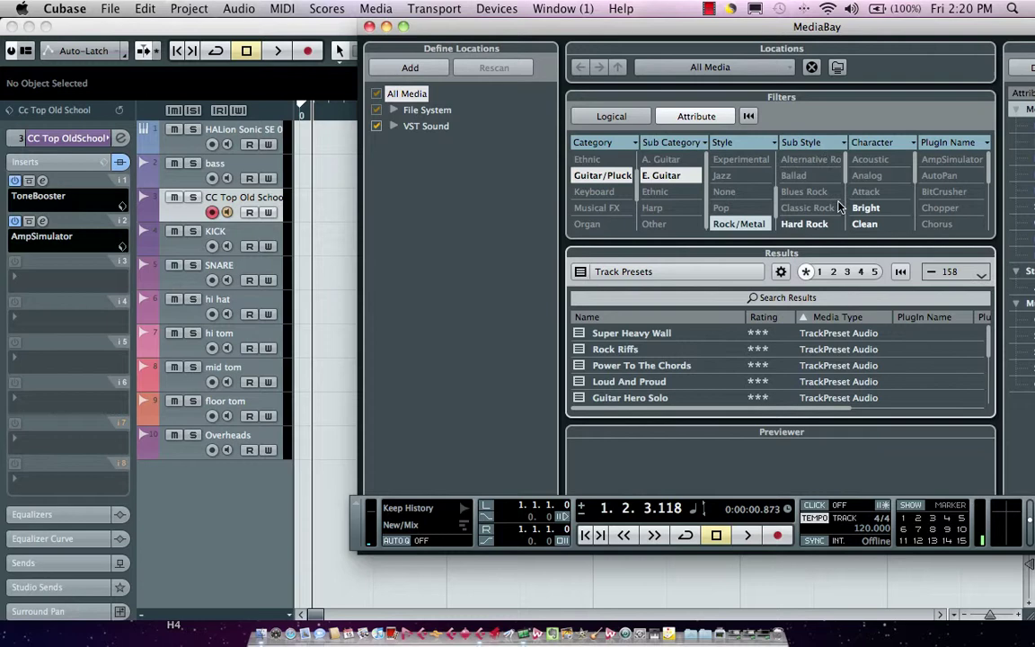
pyautogui.moveTo(792, 31); pyautogui.dragTo(776, 32)
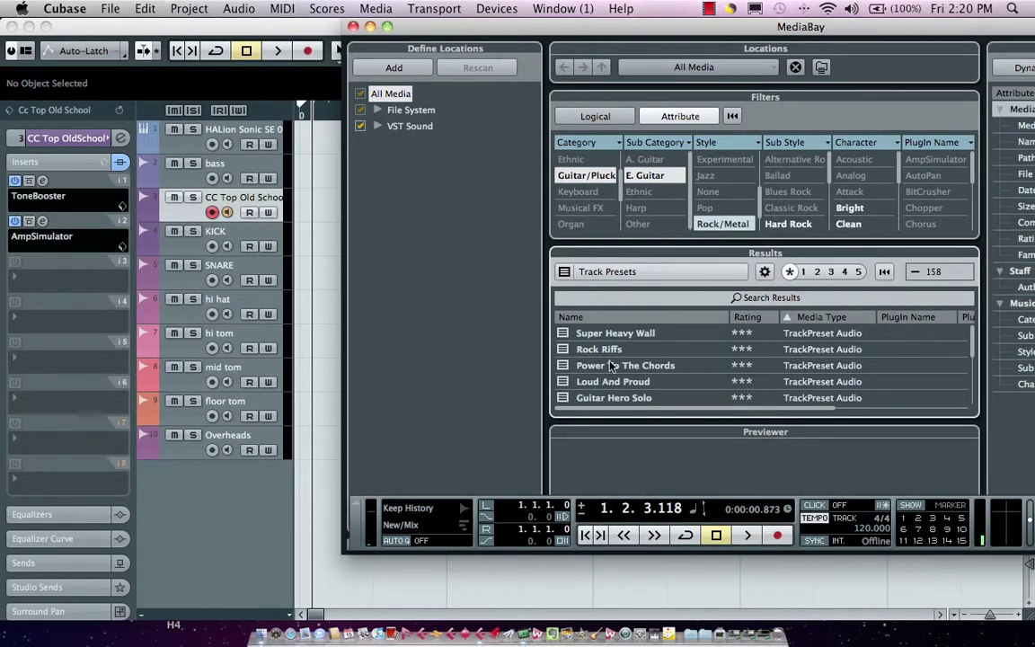
pyautogui.moveTo(600, 349); pyautogui.dragTo(196, 211)
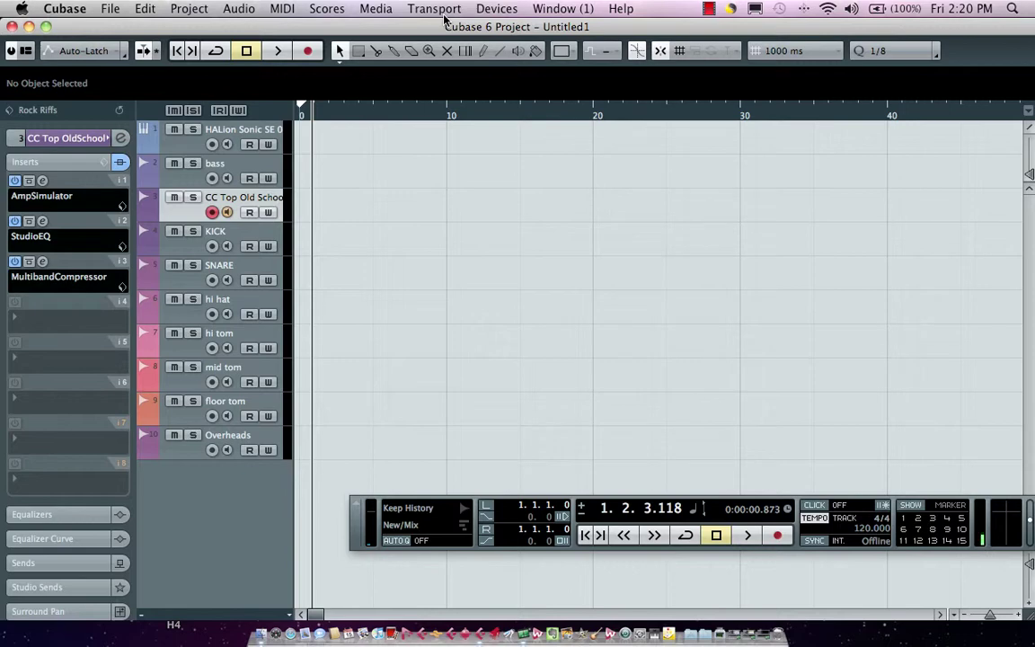
# Step: Reopen the MediaBay and drop the Loud And Proud preset onto guitar track 3
pyautogui.click(376, 9)
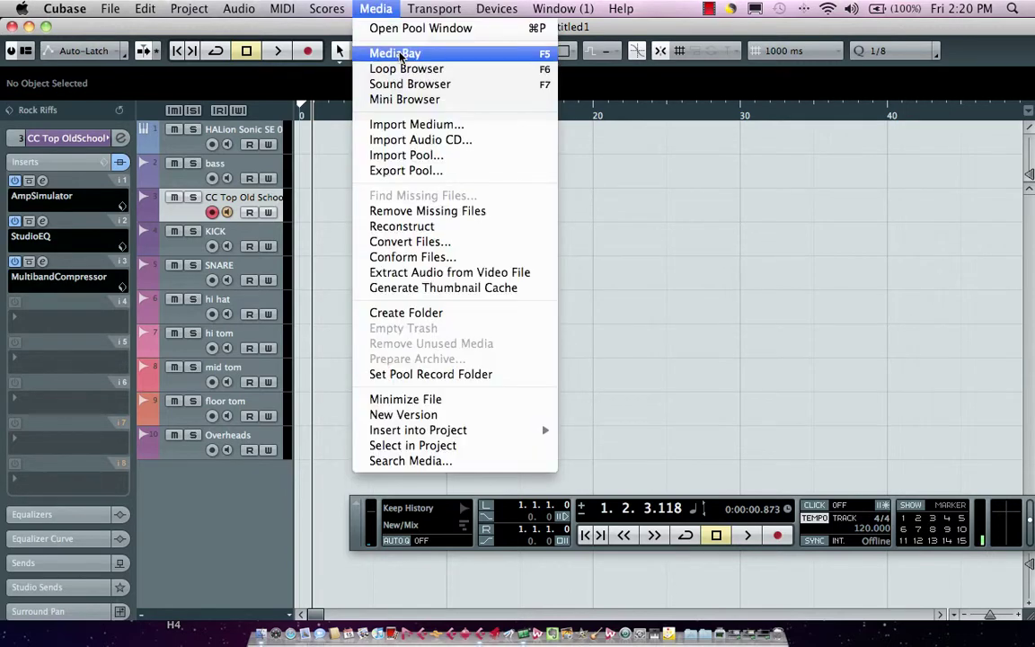
pyautogui.click(401, 54)
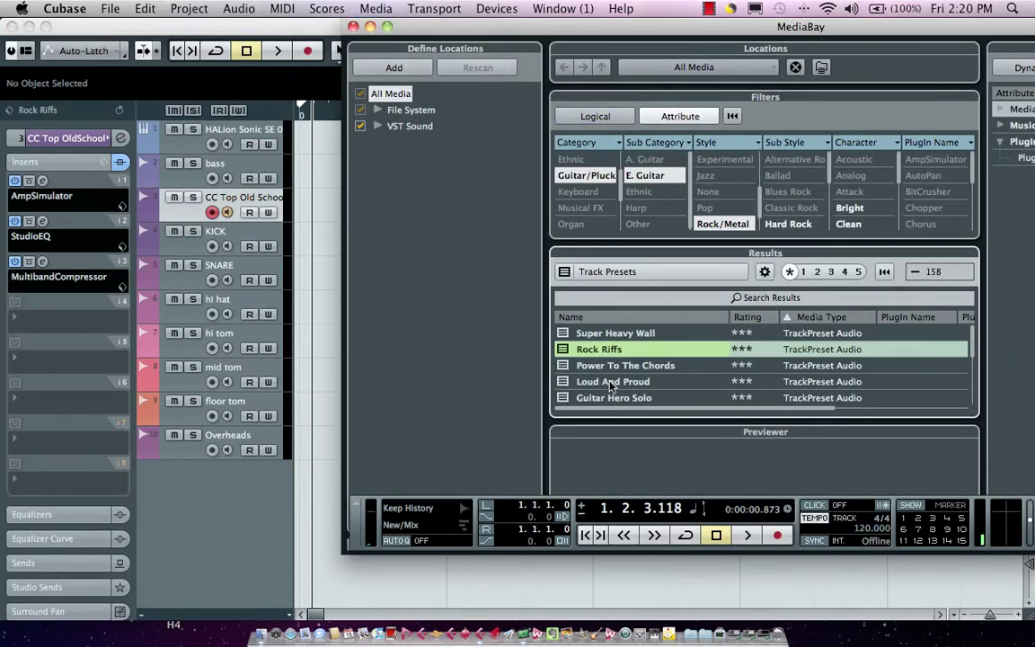
pyautogui.moveTo(610, 387); pyautogui.dragTo(186, 213)
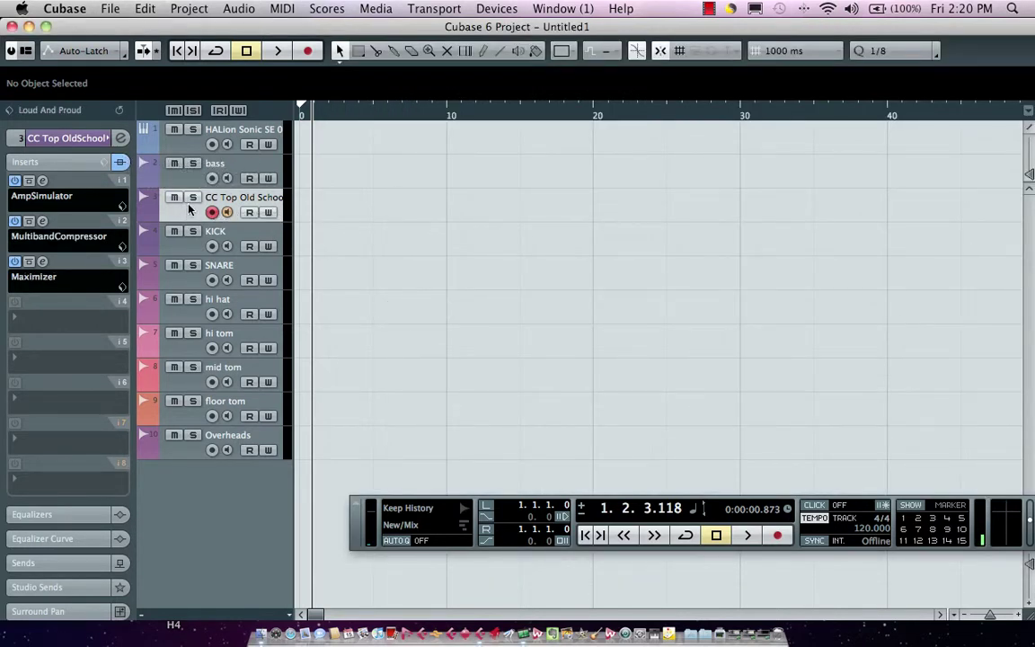